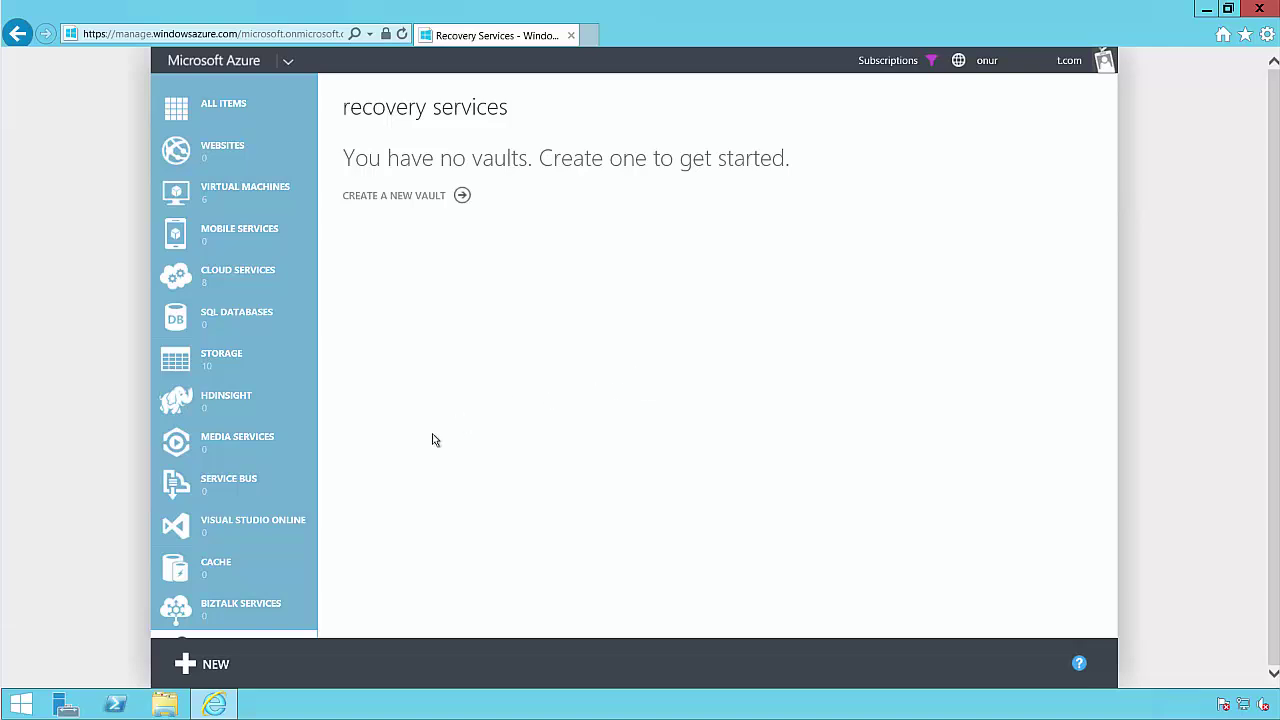
- Quick-create a backup vault named Azure5Min in the East US region
{"action": "left_click", "coordinate": [216, 664]}
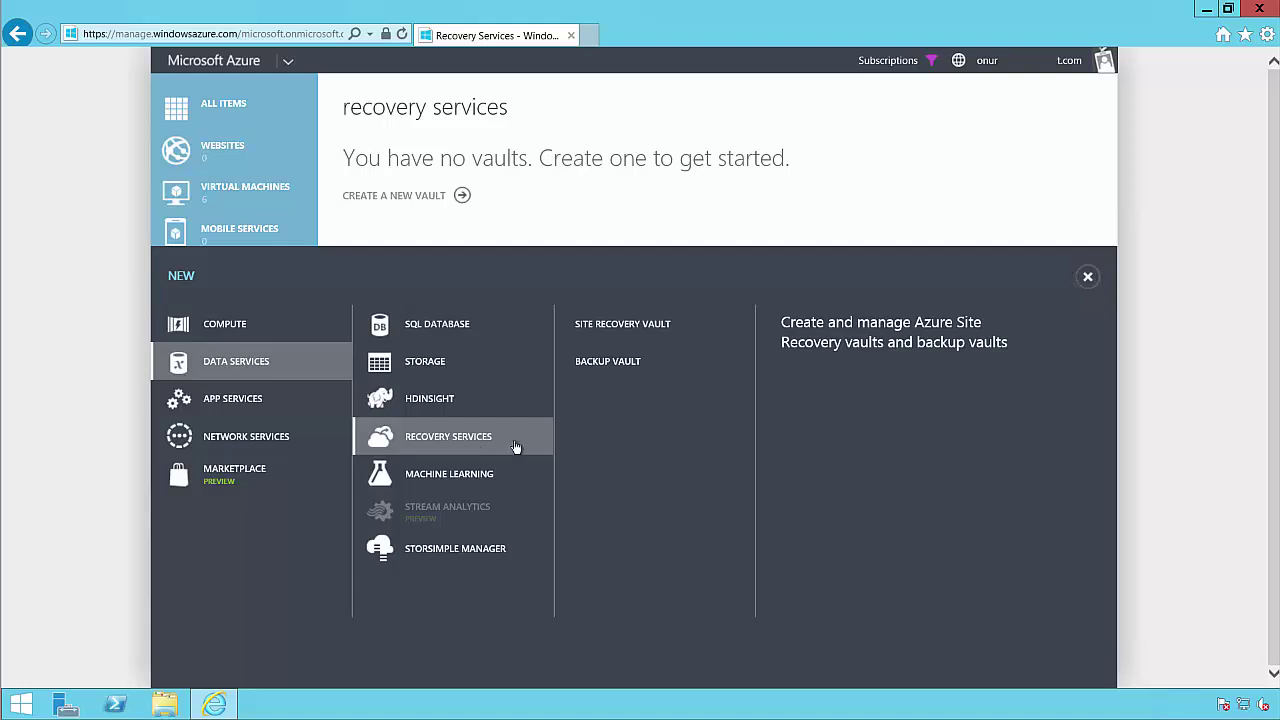
{"action": "left_click", "coordinate": [628, 364]}
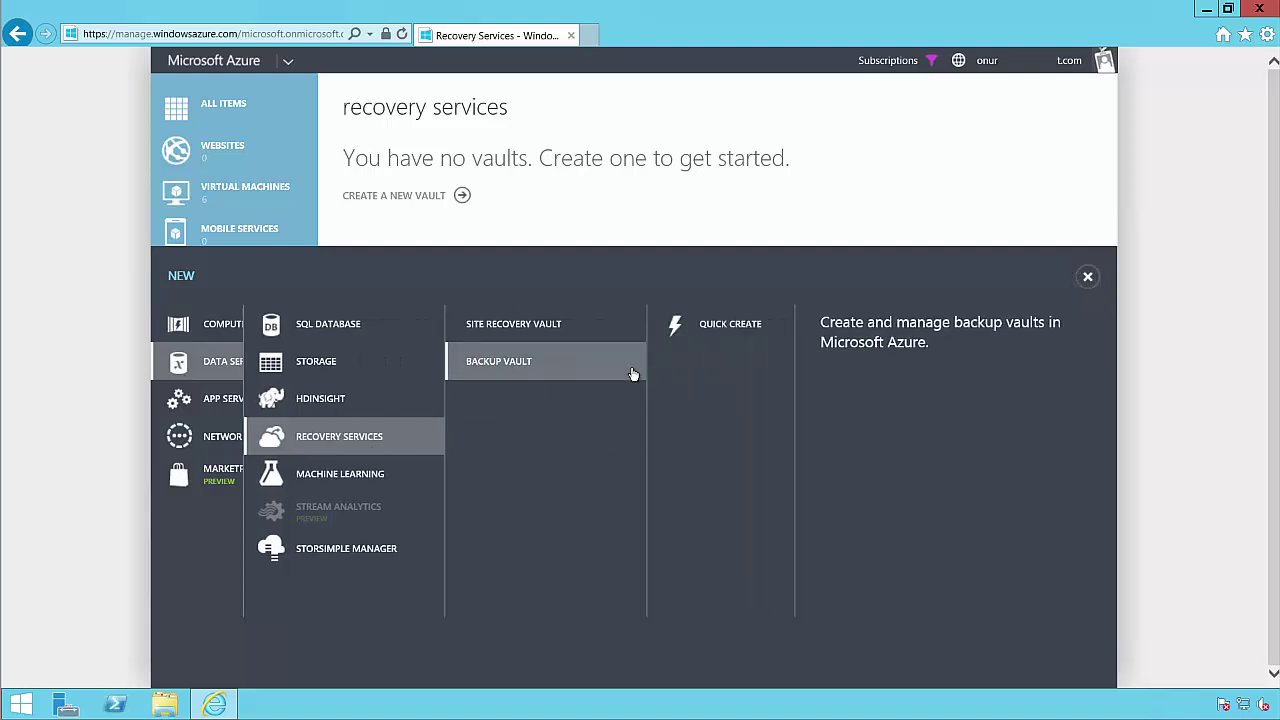
{"action": "left_click", "coordinate": [701, 333]}
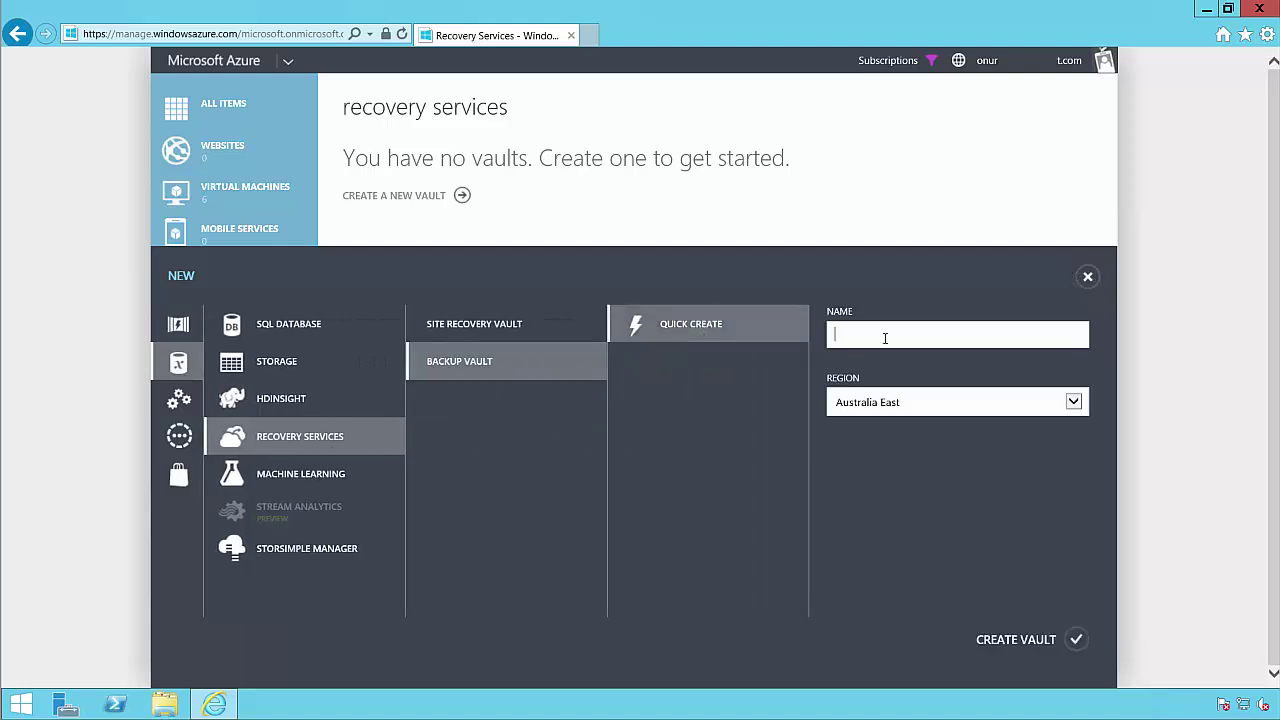
{"action": "type", "text": "Azure5Min"}
{"action": "left_click", "coordinate": [988, 408]}
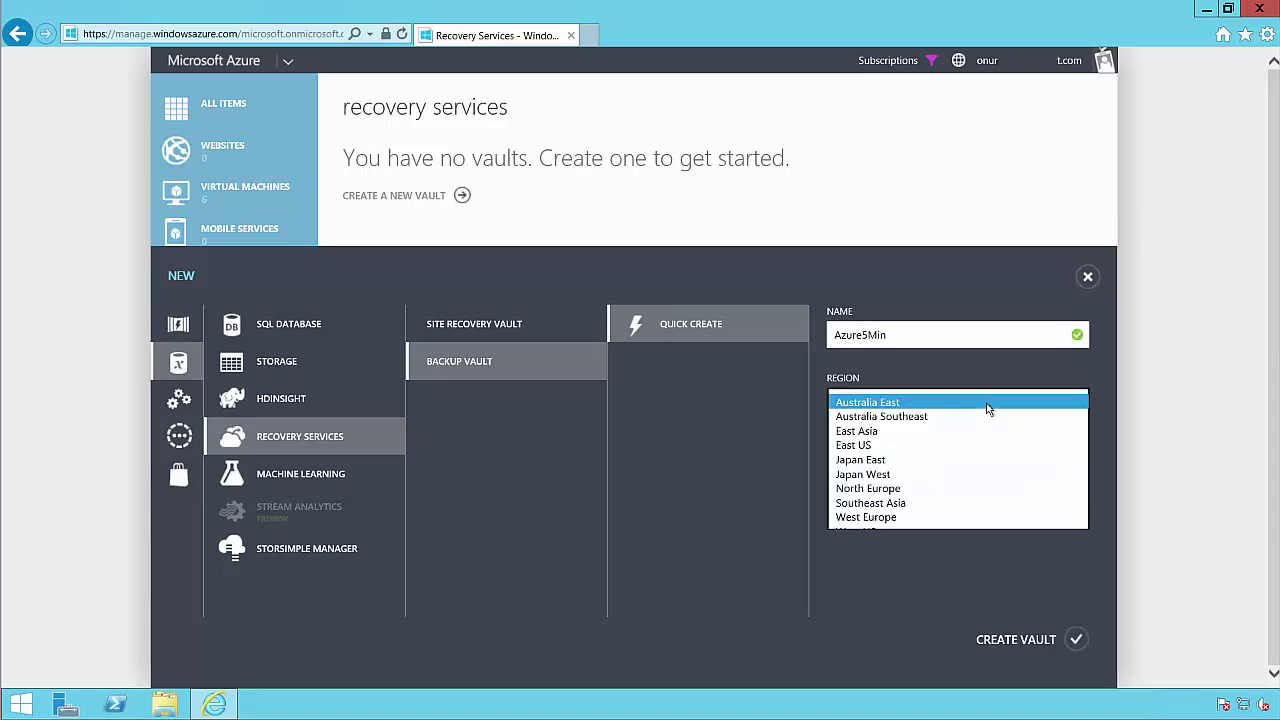
{"action": "left_click", "coordinate": [904, 446]}
{"action": "left_click", "coordinate": [1076, 639]}
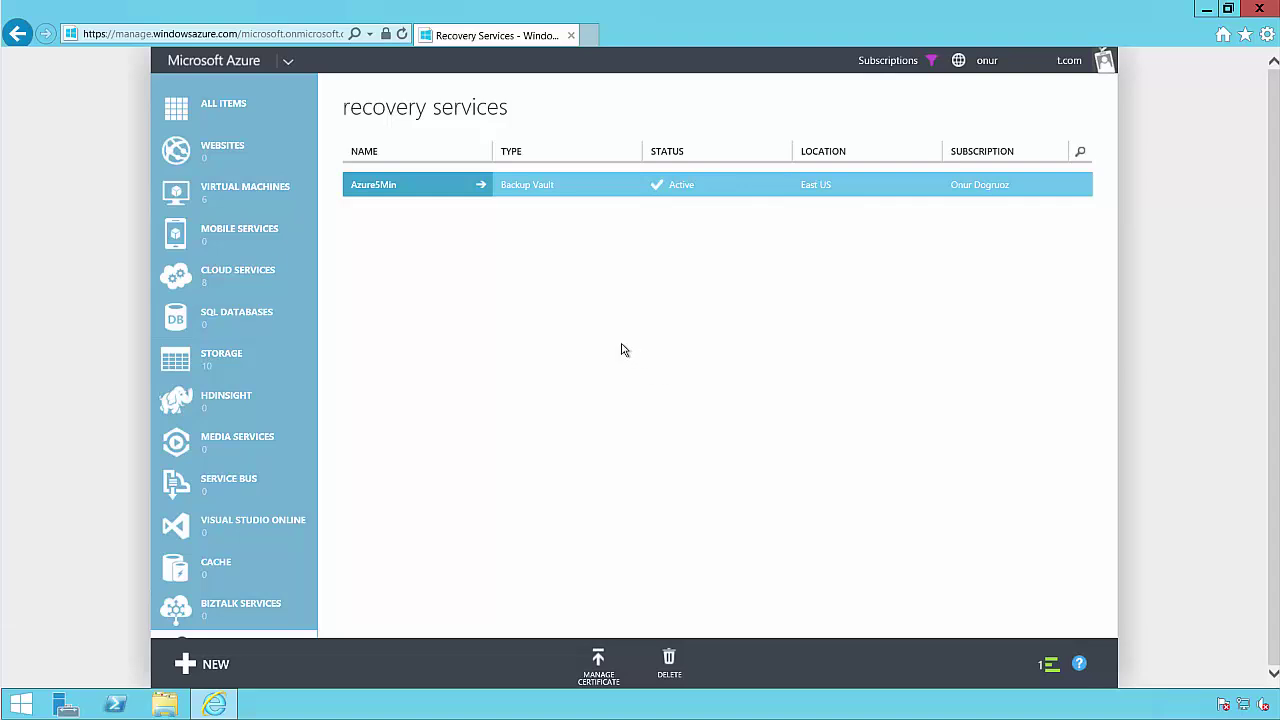
- Open the Azure5Min vault and download its vault credentials file, saving it to the server
{"action": "left_click", "coordinate": [432, 191]}
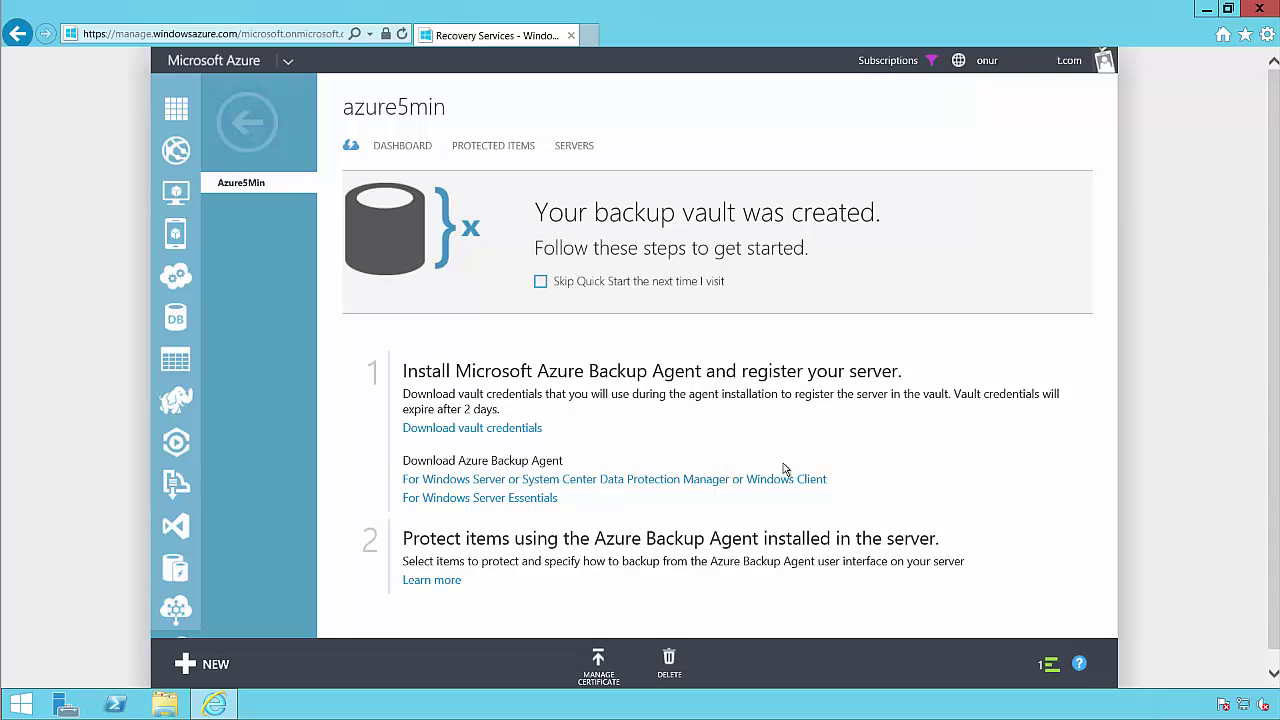
{"action": "left_click", "coordinate": [496, 429]}
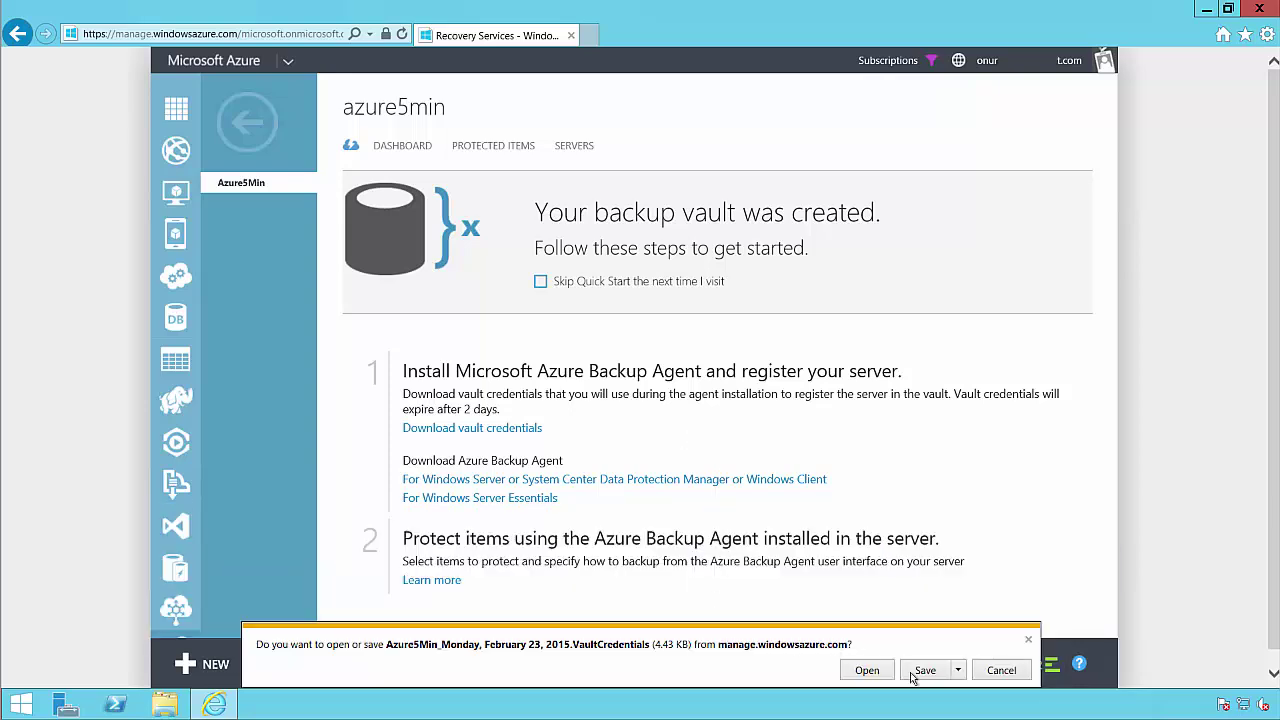
{"action": "left_click", "coordinate": [922, 675]}
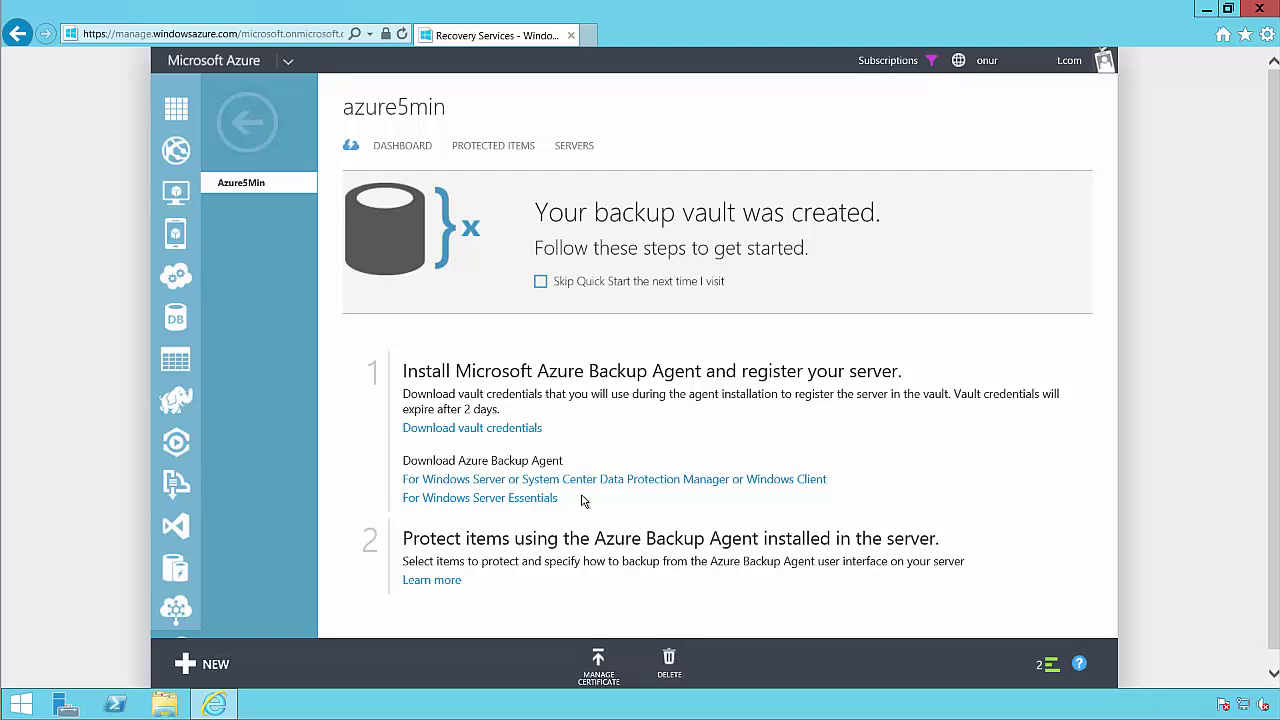
- Run the Azure Backup Agent installer for Windows Server and install it with the default folder, cache and proxy settings
{"action": "left_click", "coordinate": [577, 487]}
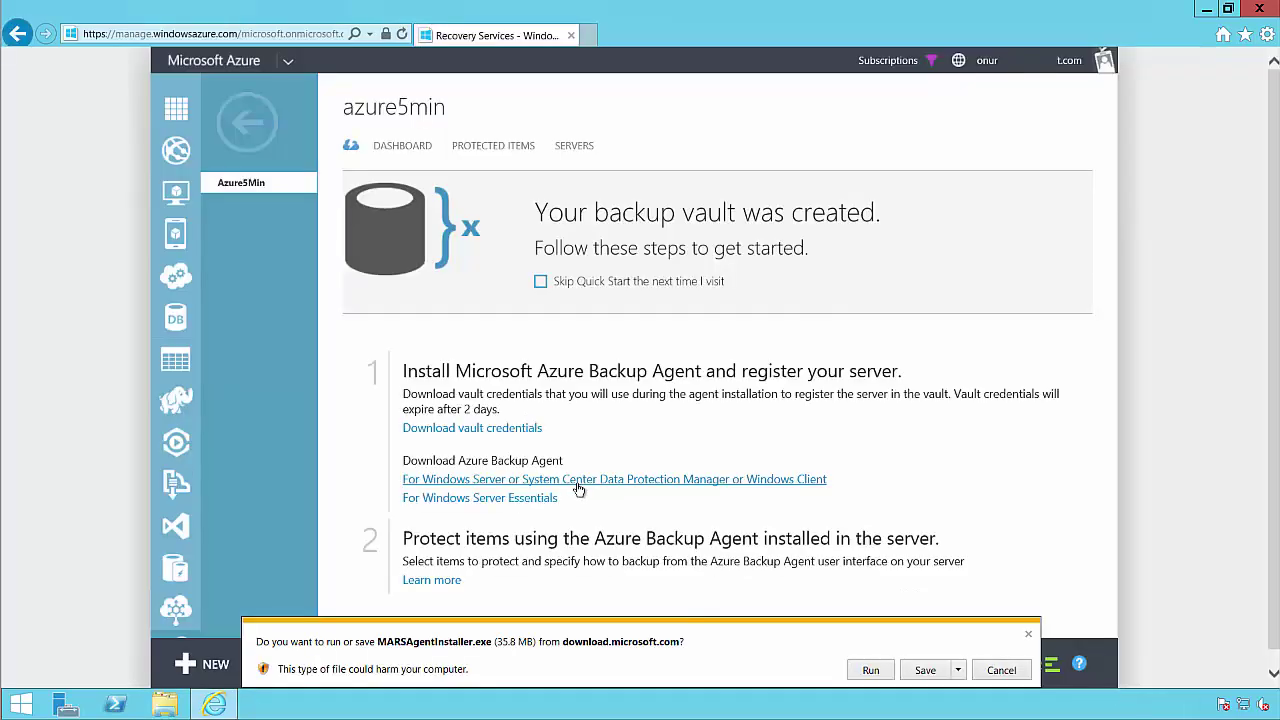
{"action": "left_click", "coordinate": [866, 674]}
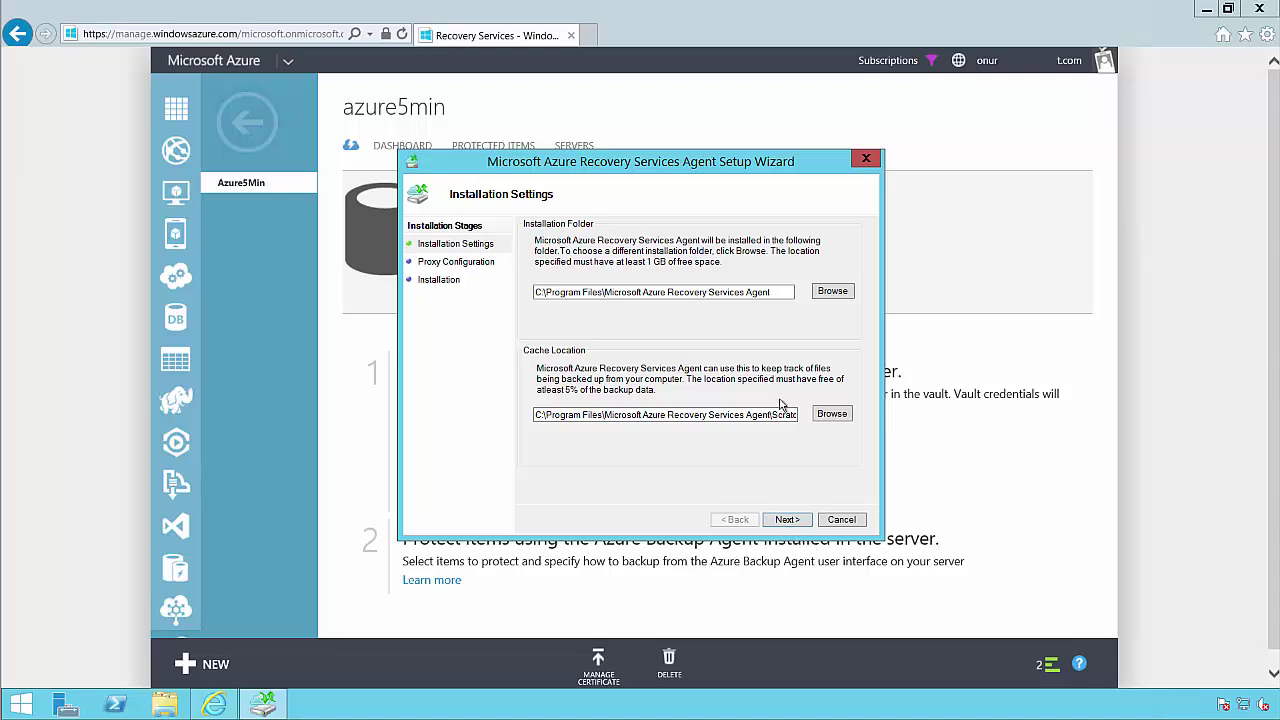
{"action": "left_click", "coordinate": [787, 520]}
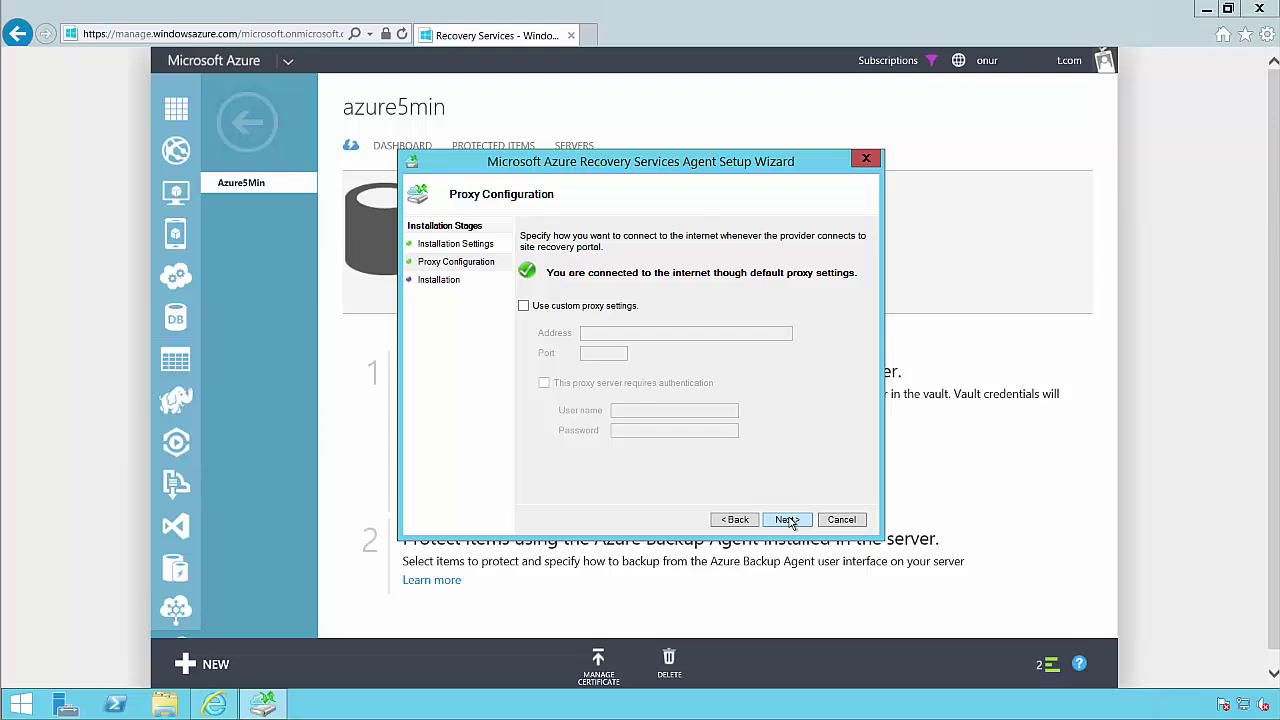
{"action": "left_click", "coordinate": [787, 520]}
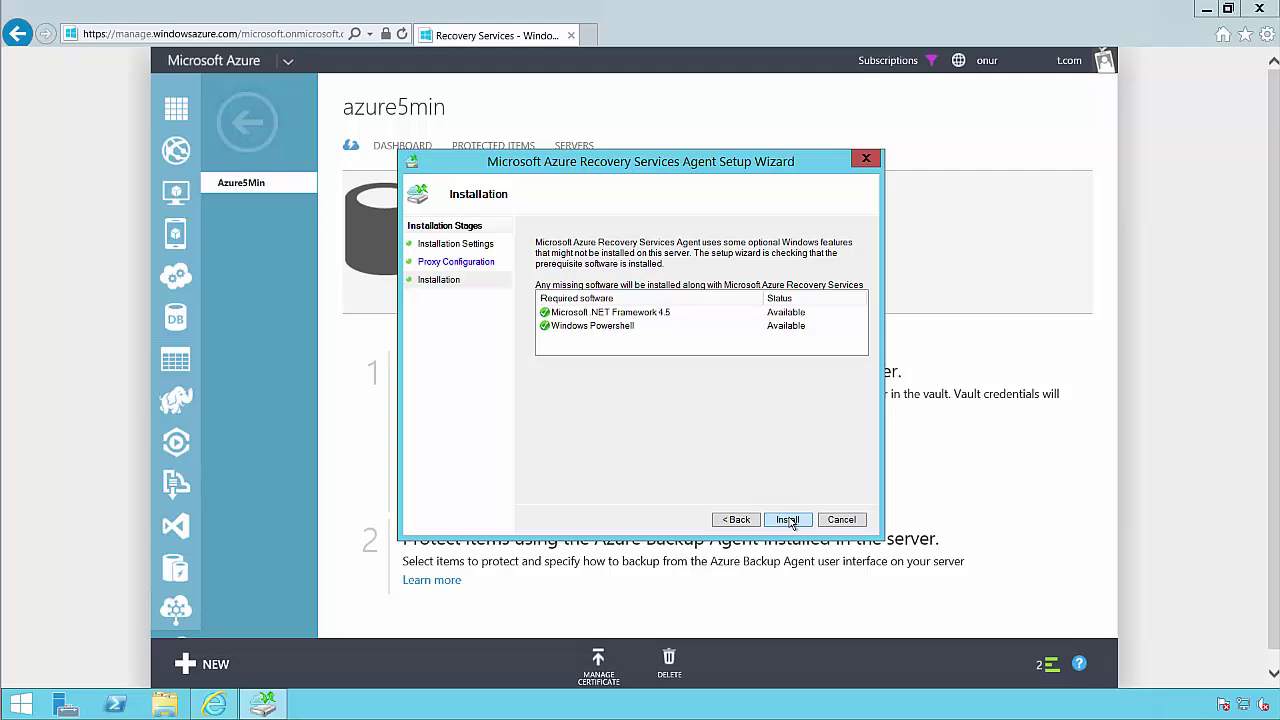
{"action": "left_click", "coordinate": [788, 520]}
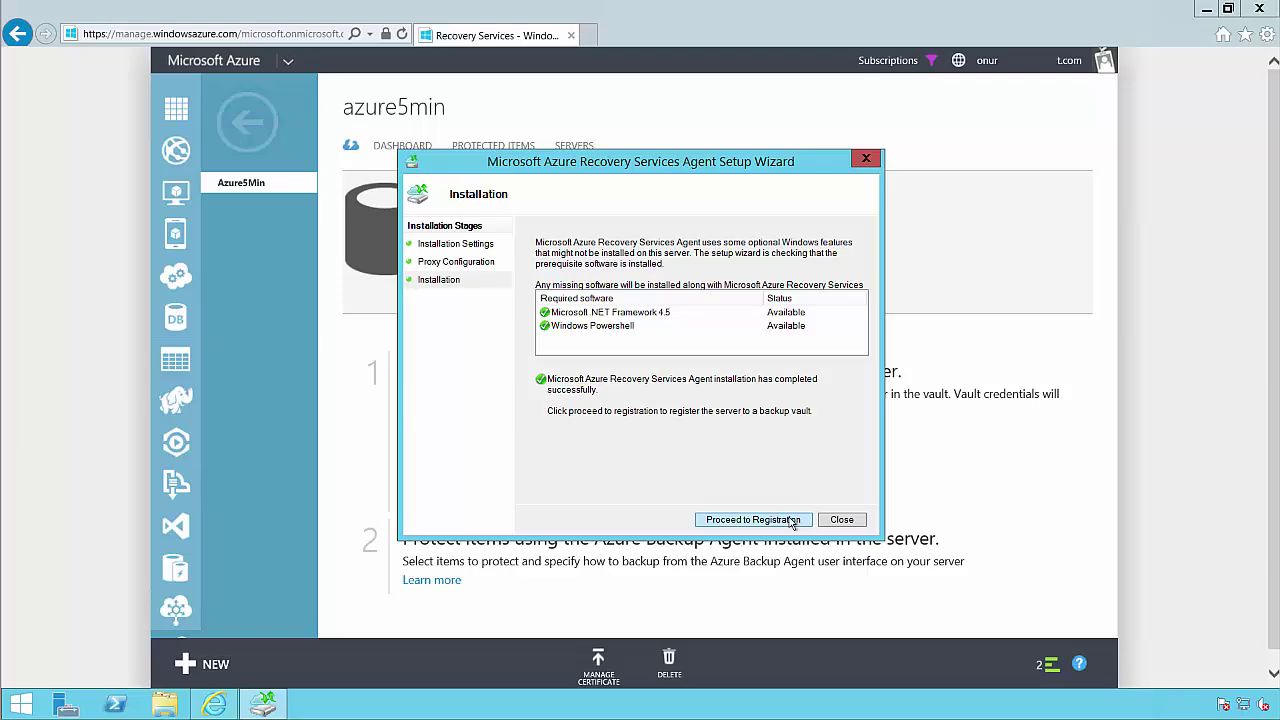
- Proceed to server registration and identify the vault with the Azure5Min VaultCredentials file from the Downloads folder
{"action": "left_click", "coordinate": [793, 520]}
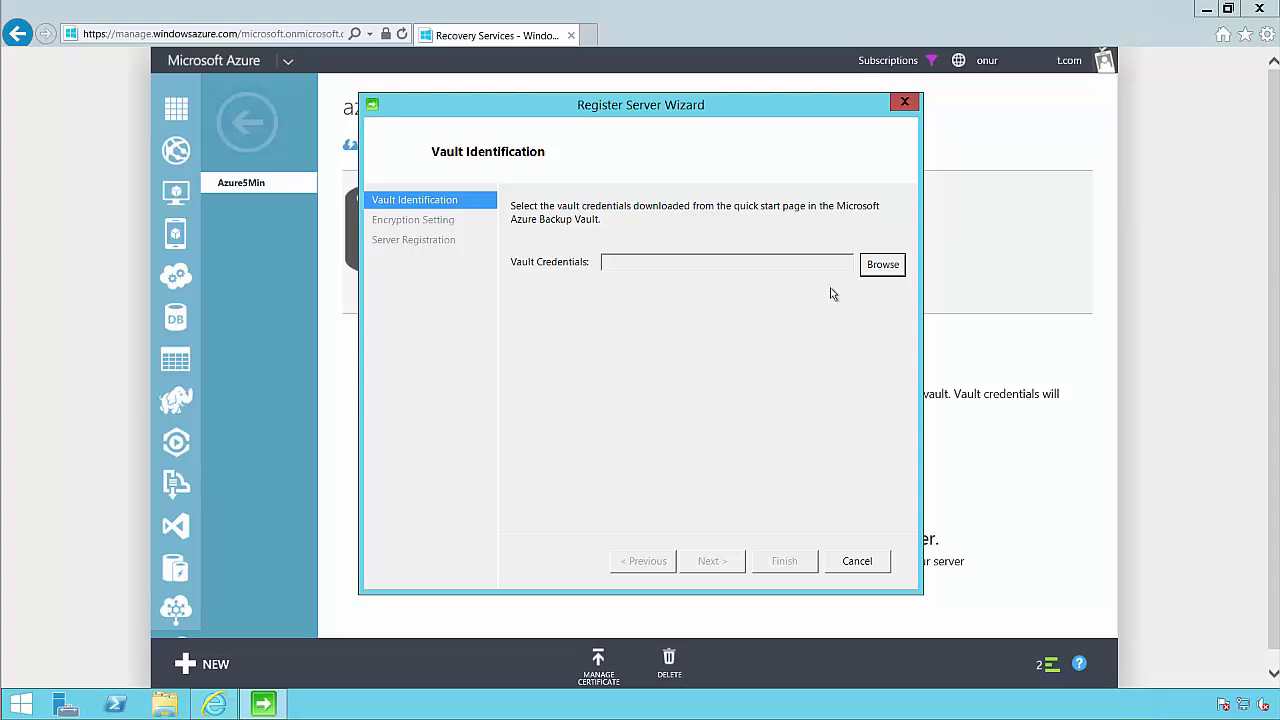
{"action": "left_click", "coordinate": [881, 272]}
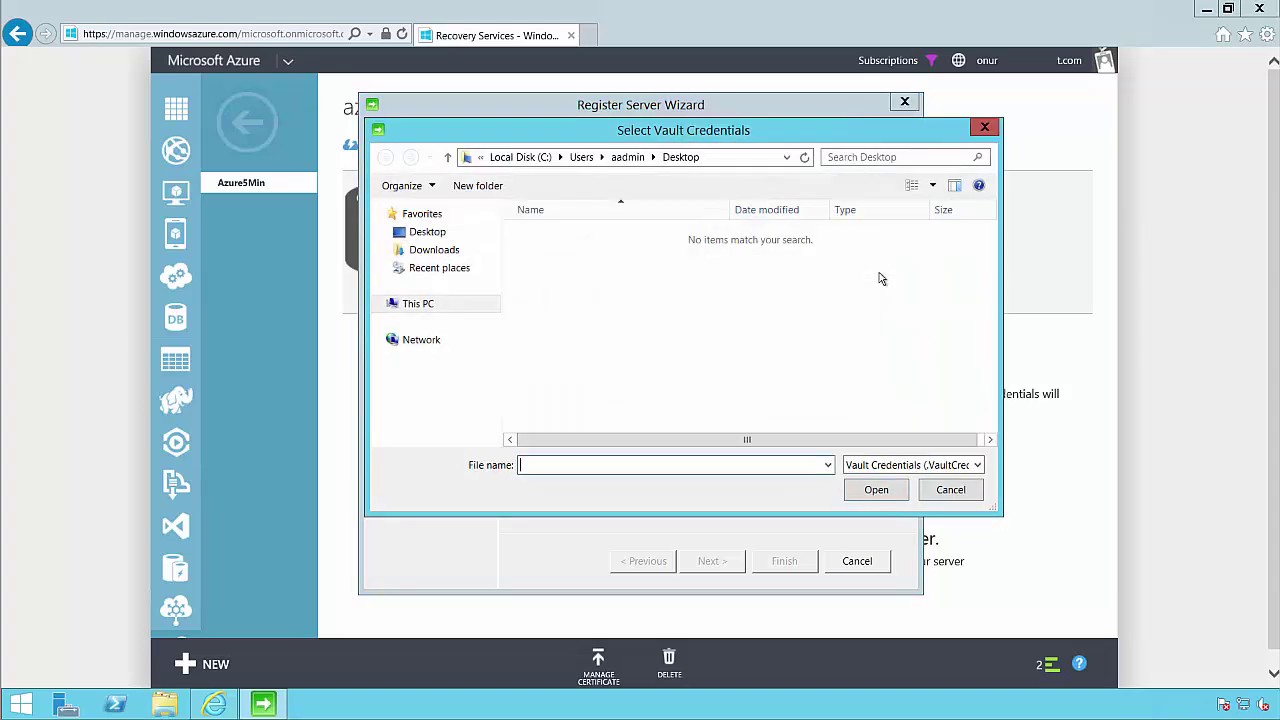
{"action": "left_click", "coordinate": [415, 250]}
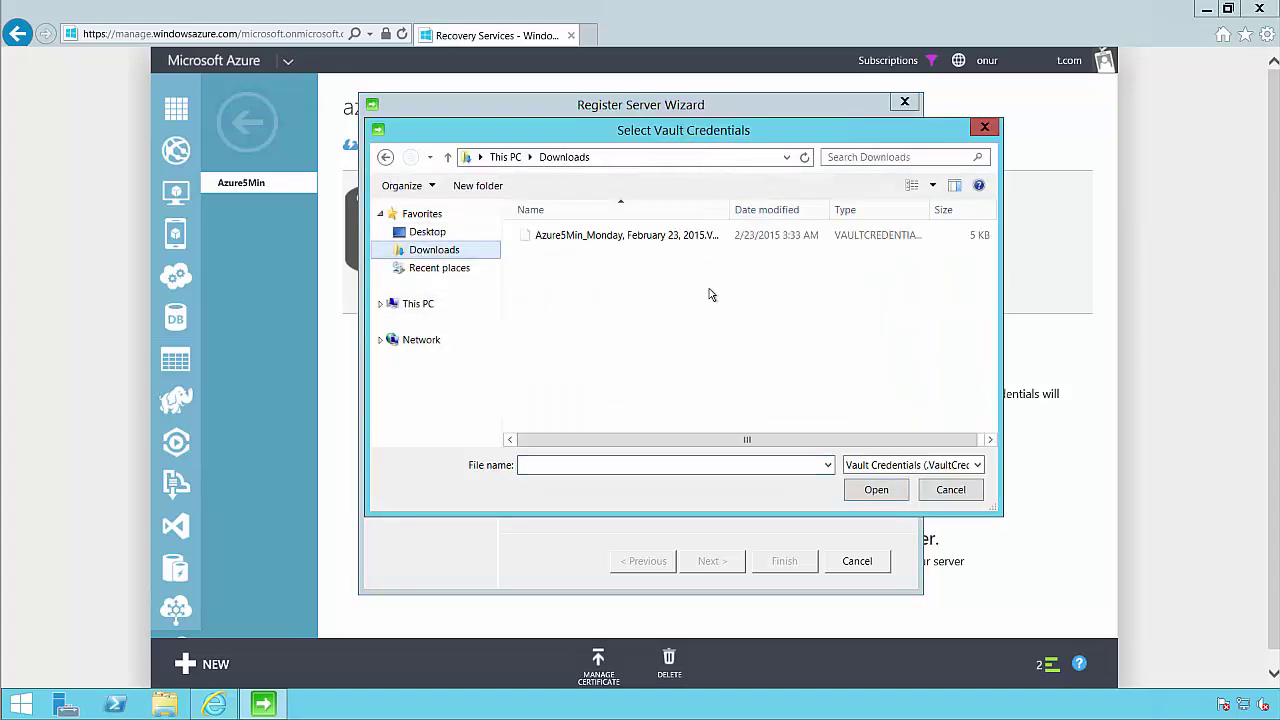
{"action": "left_click", "coordinate": [628, 240]}
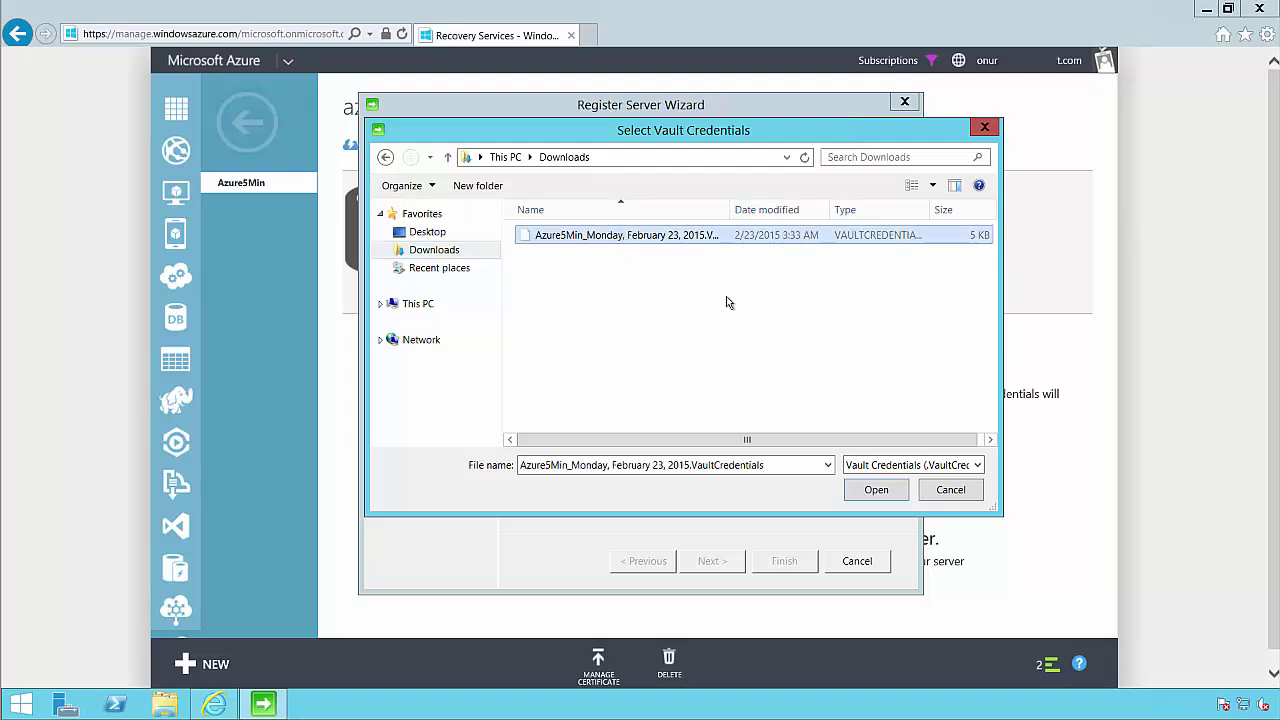
{"action": "left_click", "coordinate": [876, 490]}
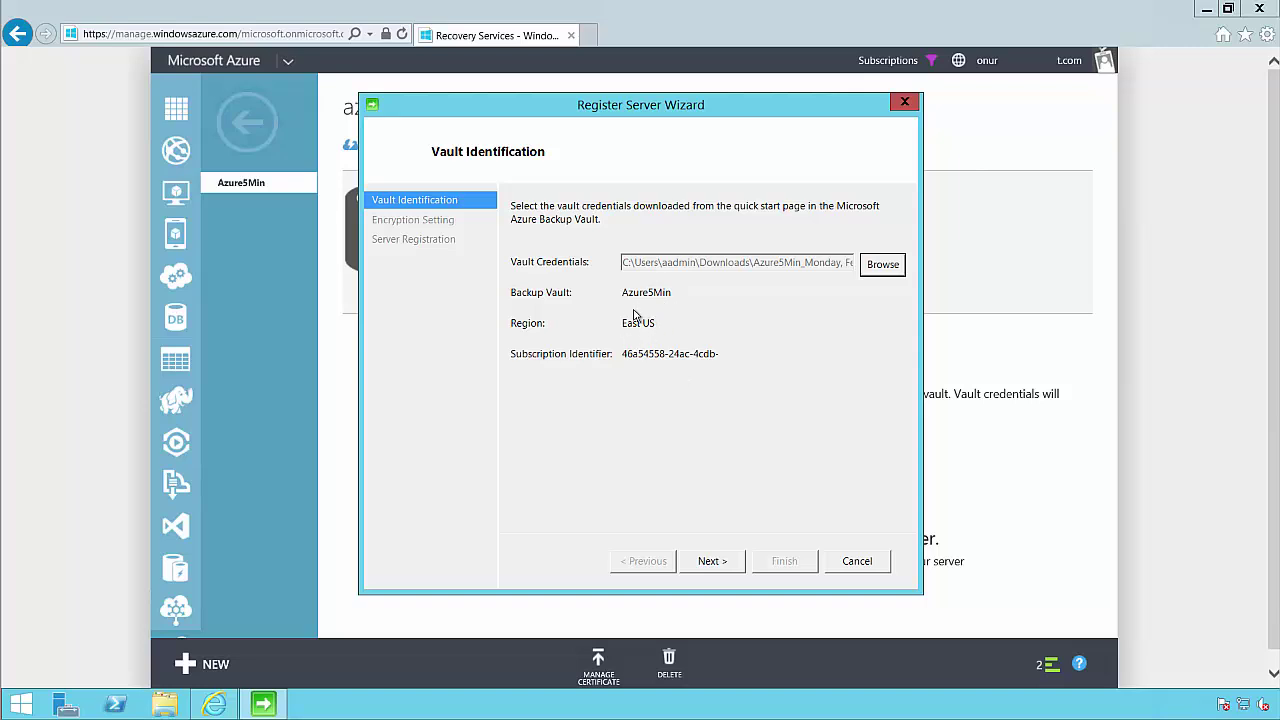
{"action": "left_click", "coordinate": [728, 562]}
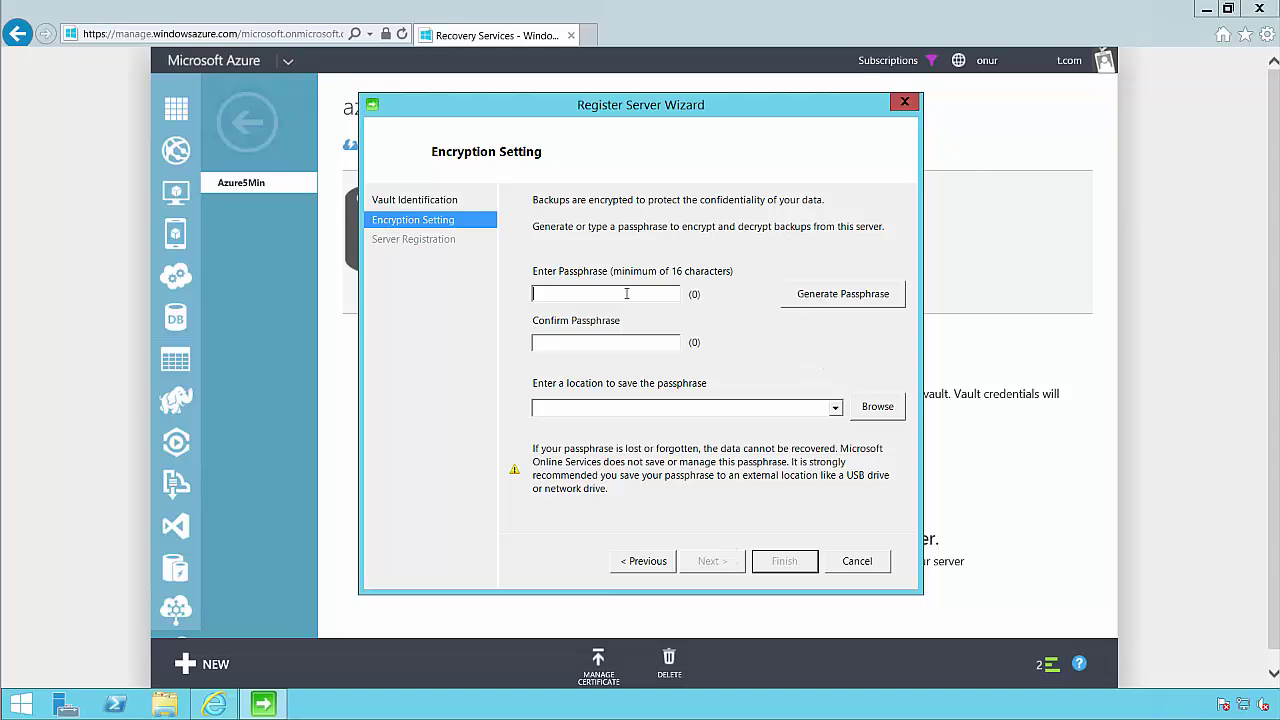
- Generate an encryption passphrase, save it to the Desktop, and finish the server registration, launching the Recovery Services Agent
{"action": "left_click", "coordinate": [815, 302]}
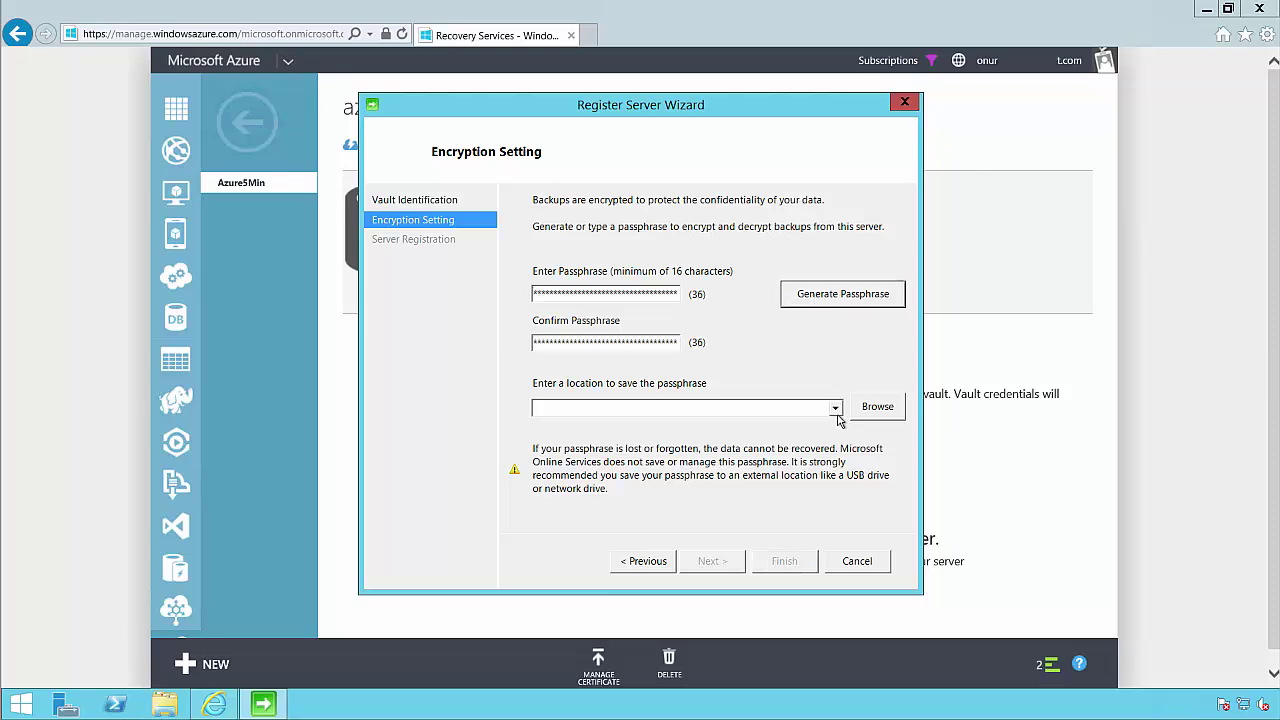
{"action": "left_click", "coordinate": [885, 412]}
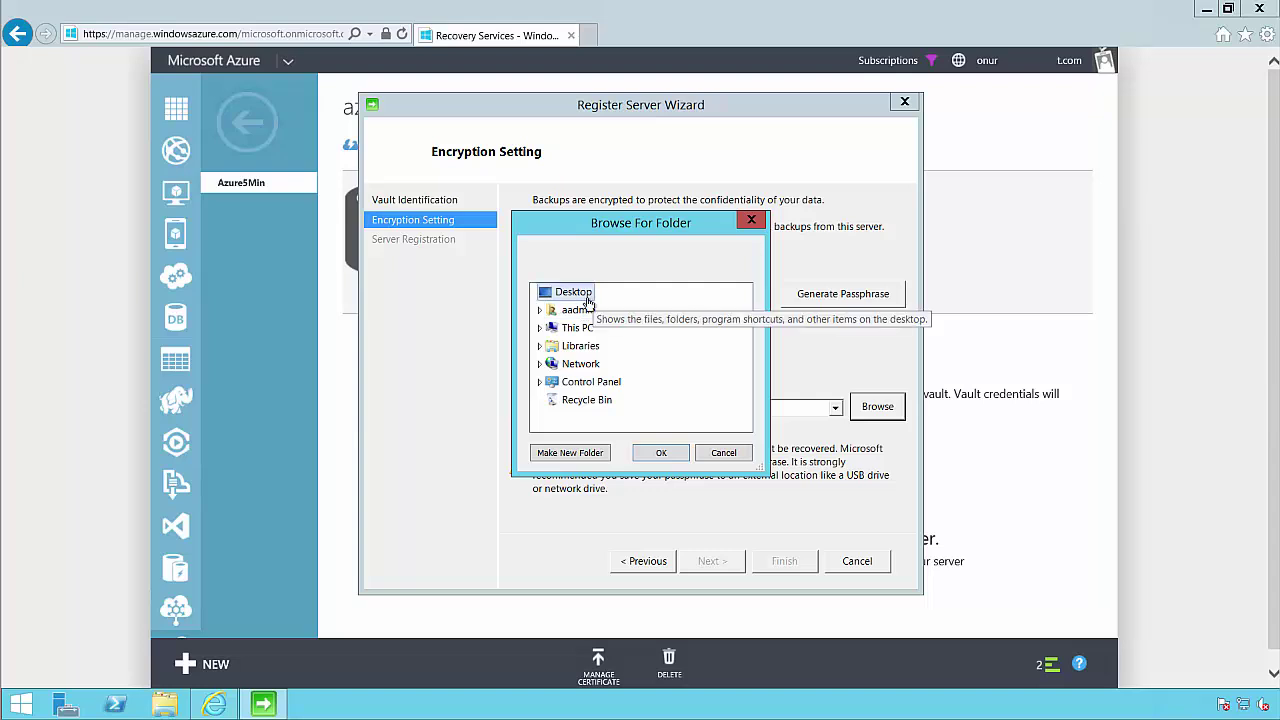
{"action": "left_click", "coordinate": [660, 458]}
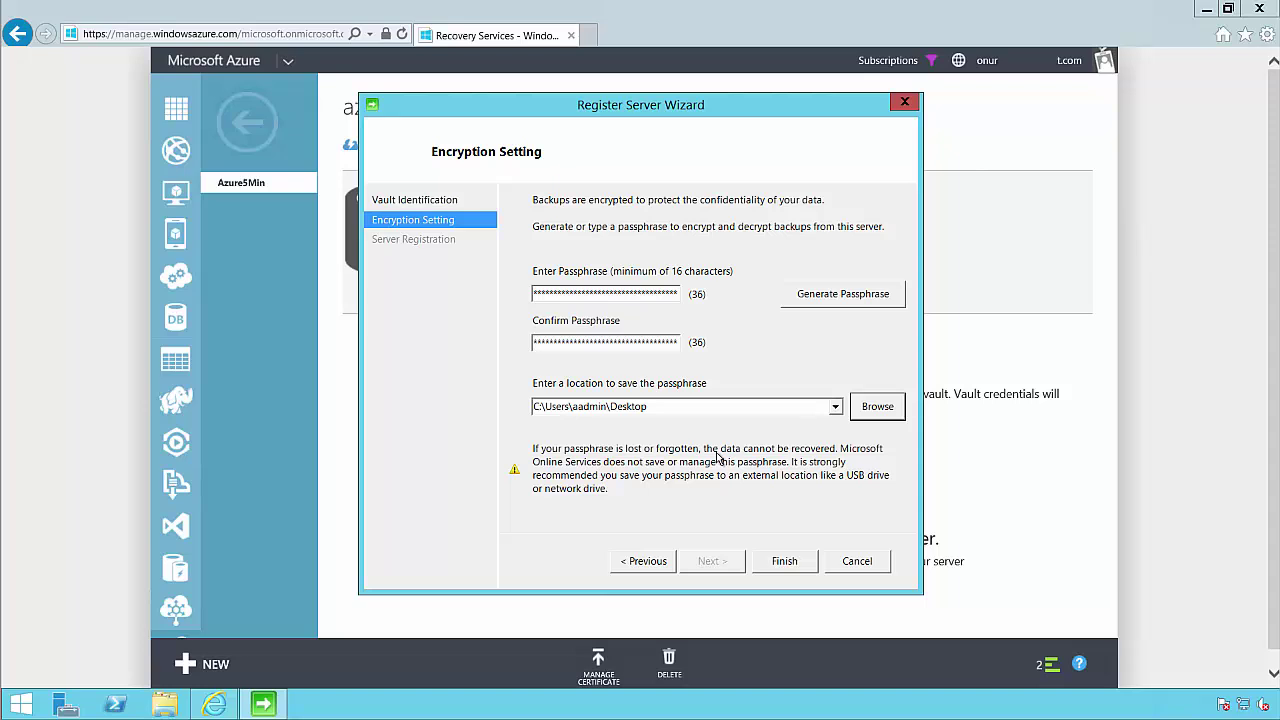
{"action": "left_click", "coordinate": [785, 562]}
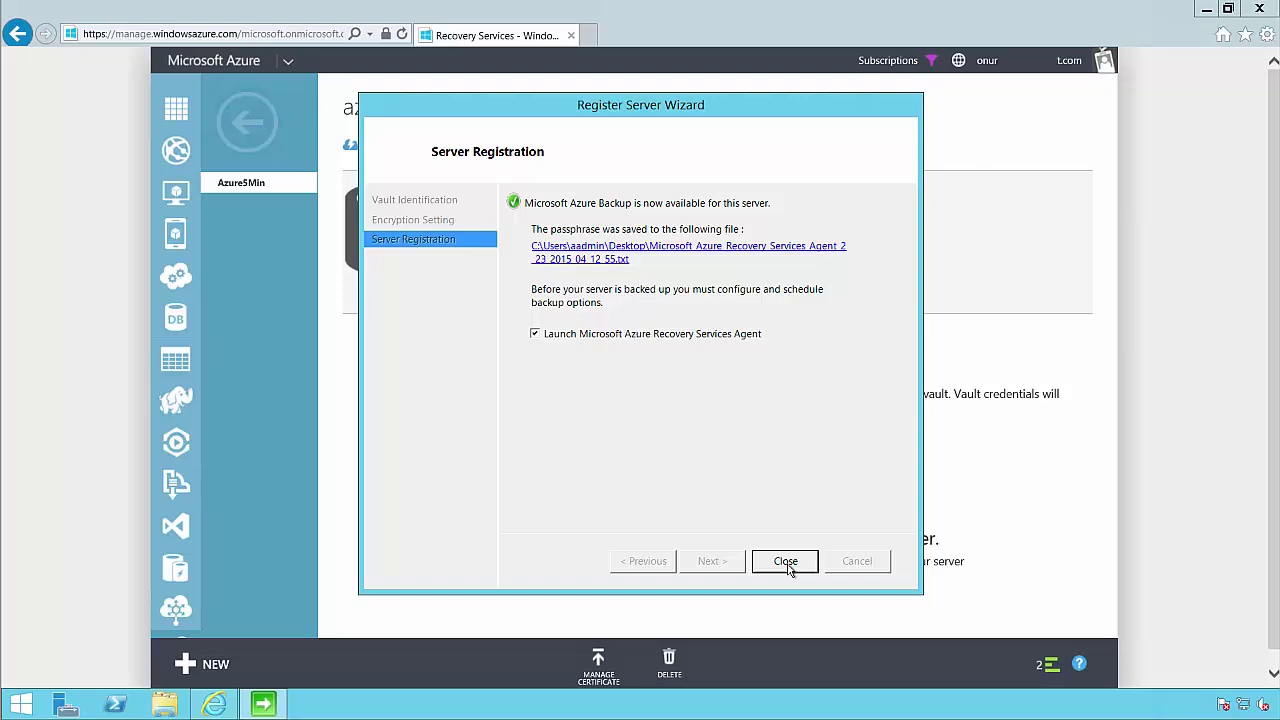
{"action": "left_click", "coordinate": [786, 561]}
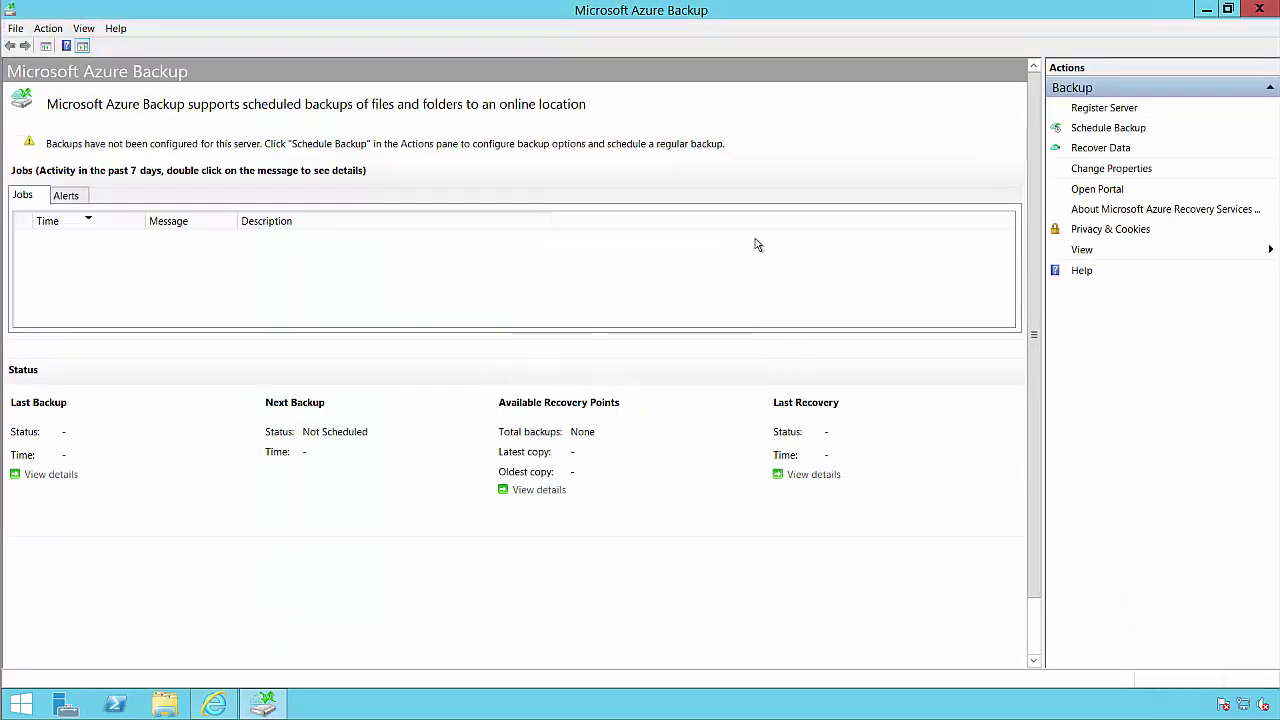
- Start scheduling a backup and add the C:\DATA folder as the item to back up
{"action": "left_click", "coordinate": [1115, 130]}
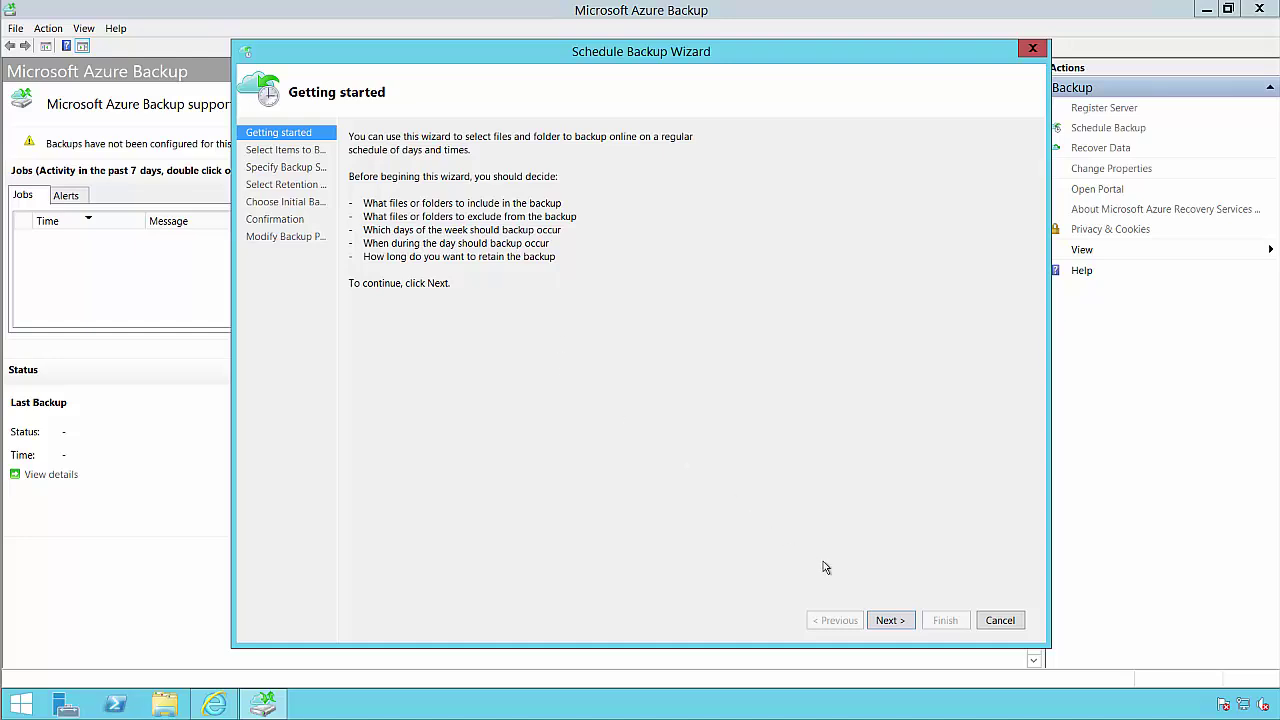
{"action": "left_click", "coordinate": [888, 621]}
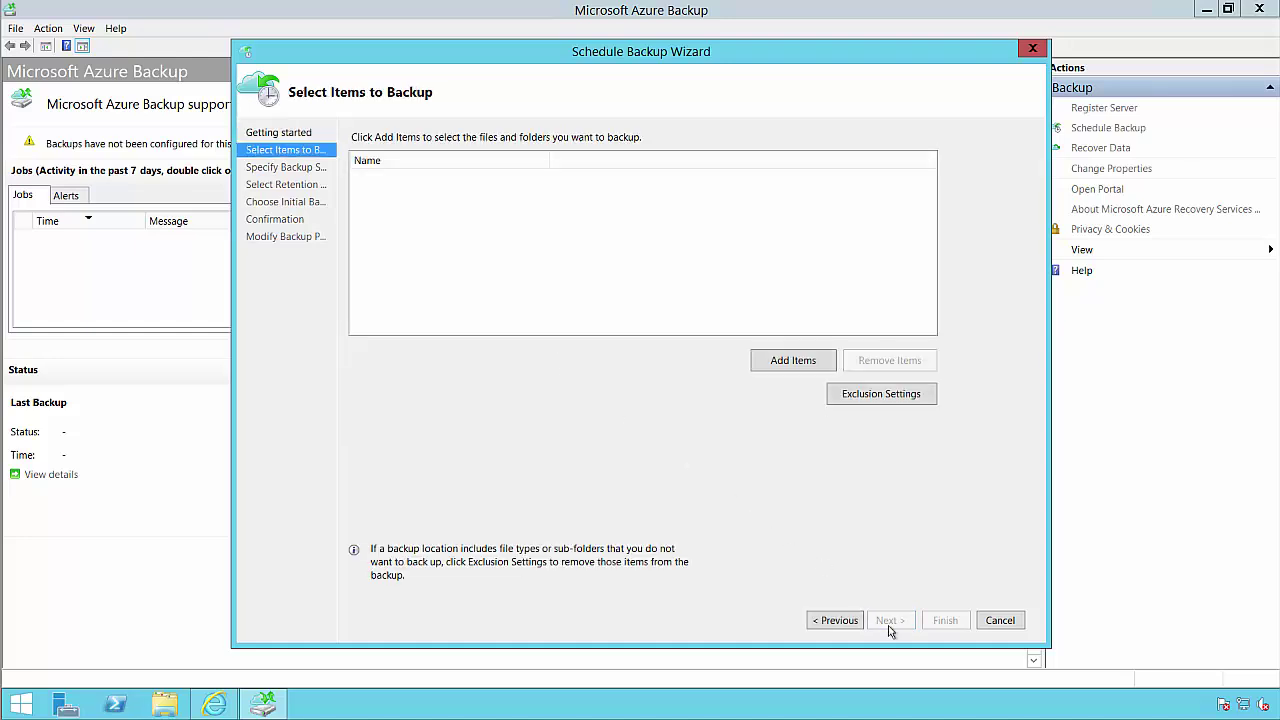
{"action": "left_click", "coordinate": [781, 361]}
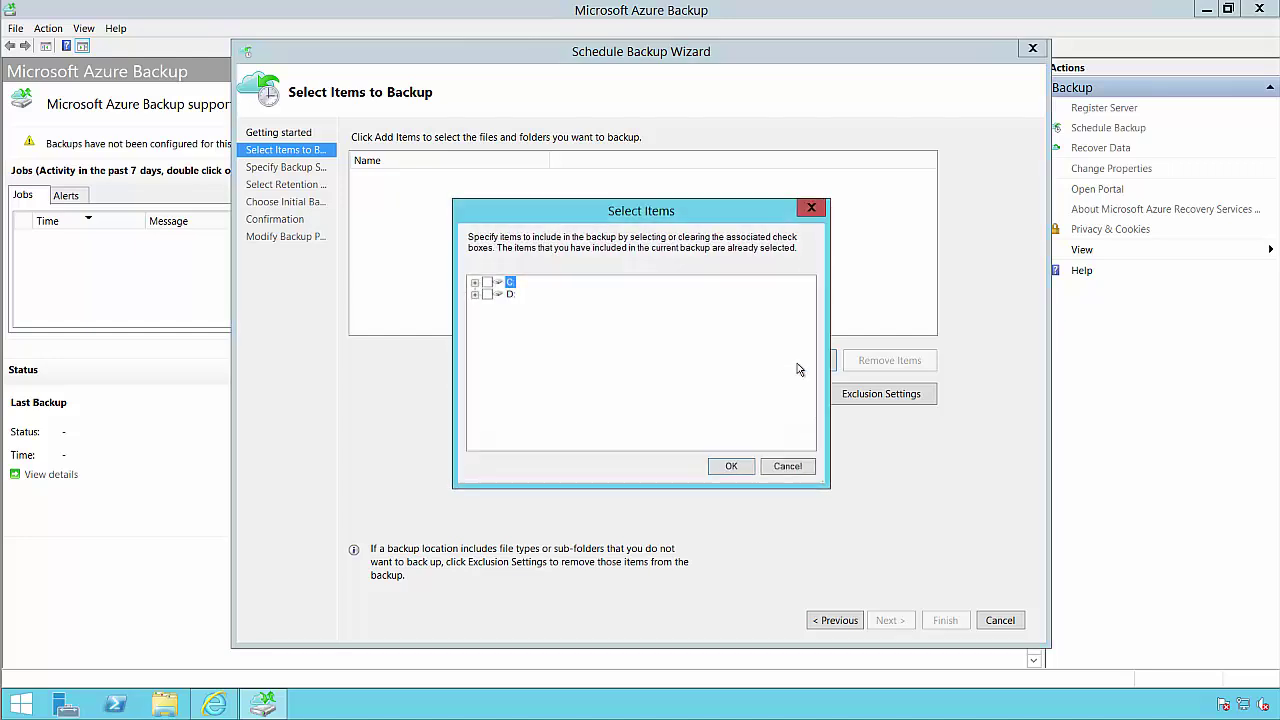
{"action": "left_click", "coordinate": [474, 282]}
{"action": "left_click", "coordinate": [533, 332]}
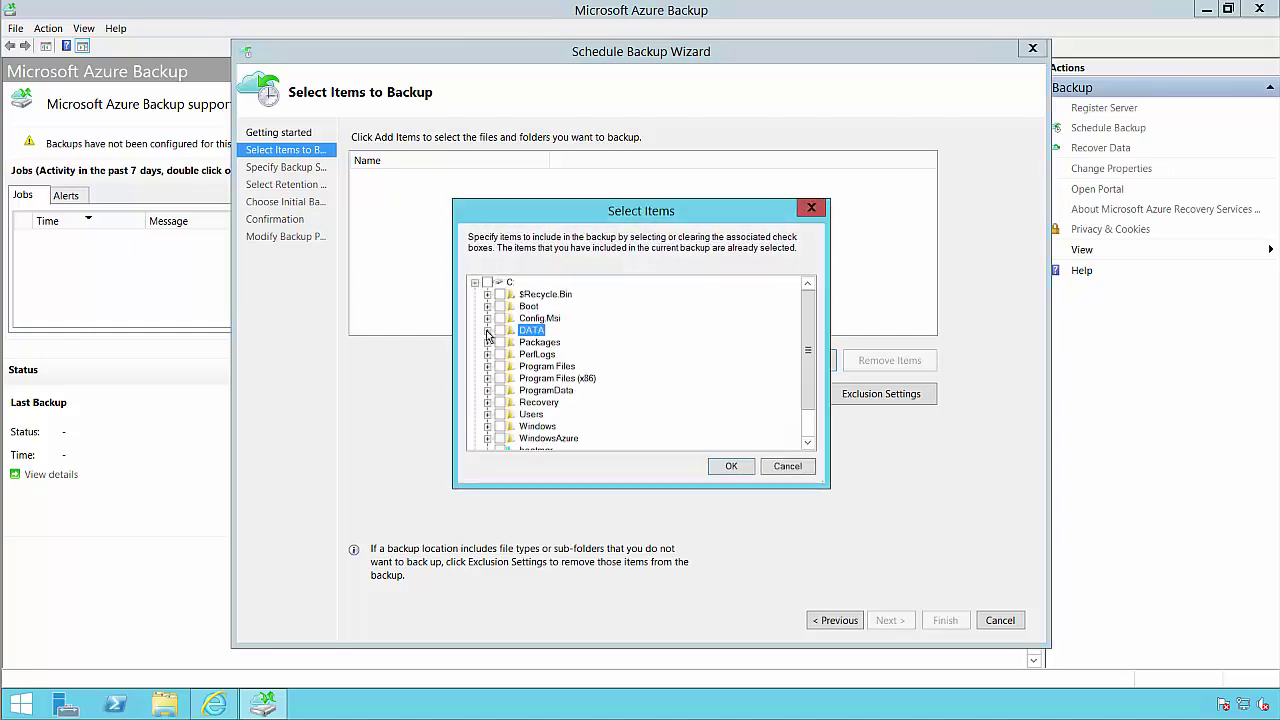
{"action": "left_click", "coordinate": [487, 330]}
{"action": "left_click", "coordinate": [499, 331]}
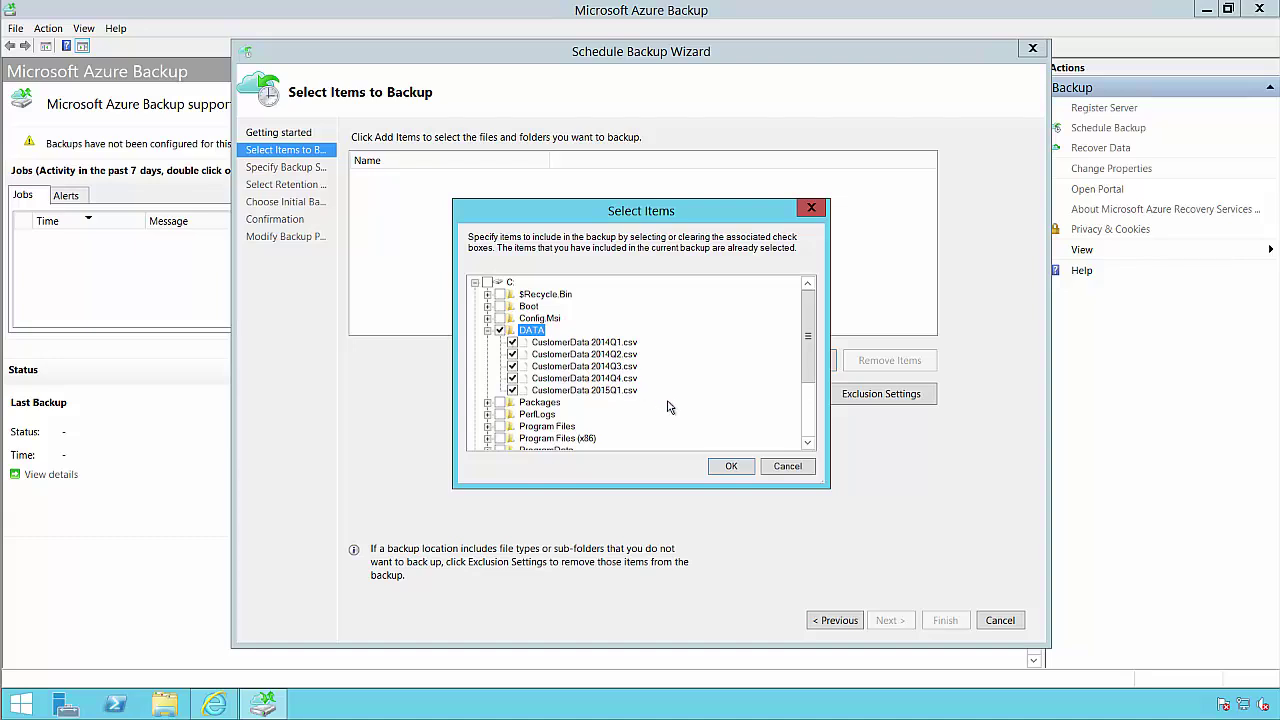
{"action": "left_click", "coordinate": [487, 331]}
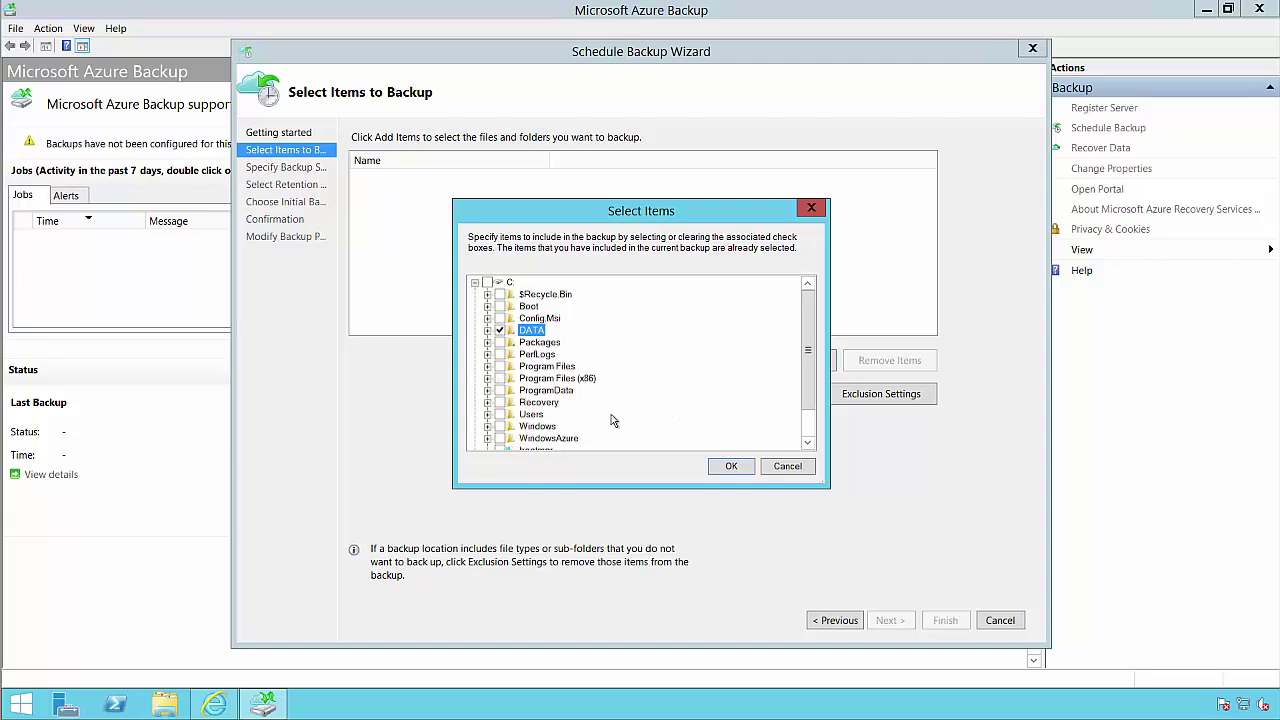
{"action": "left_click", "coordinate": [731, 466]}
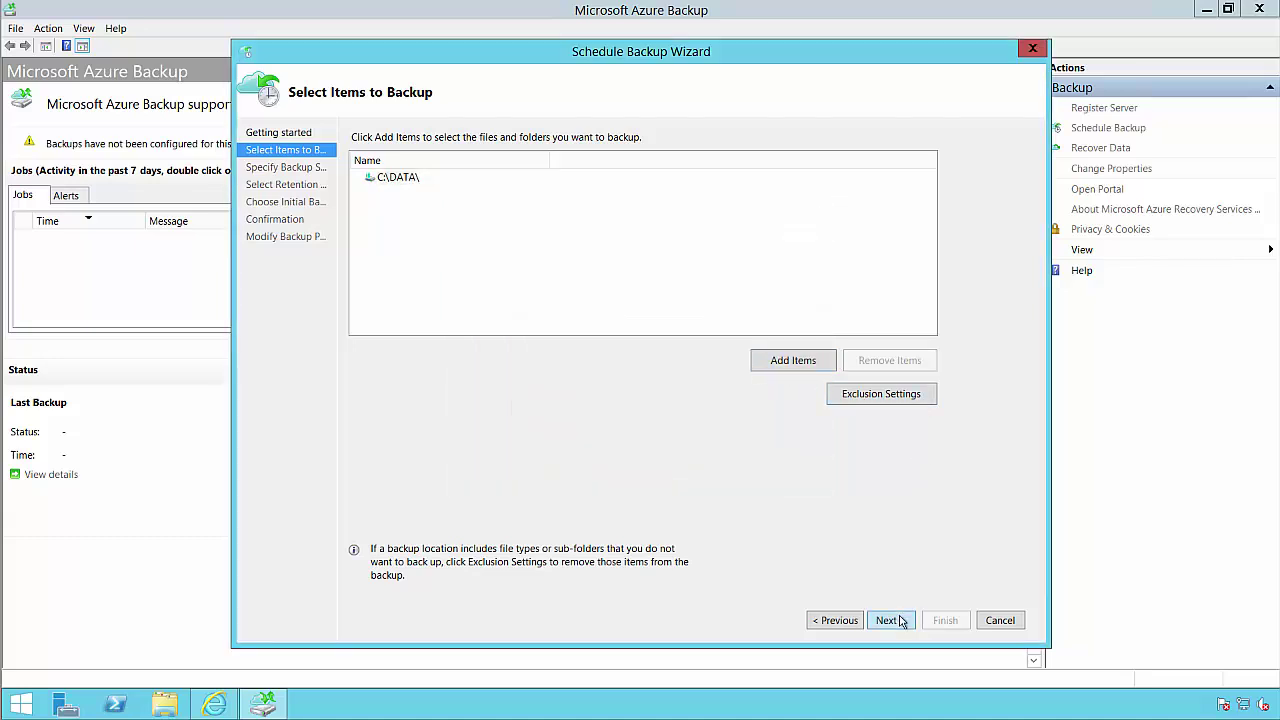
{"action": "left_click", "coordinate": [890, 620]}
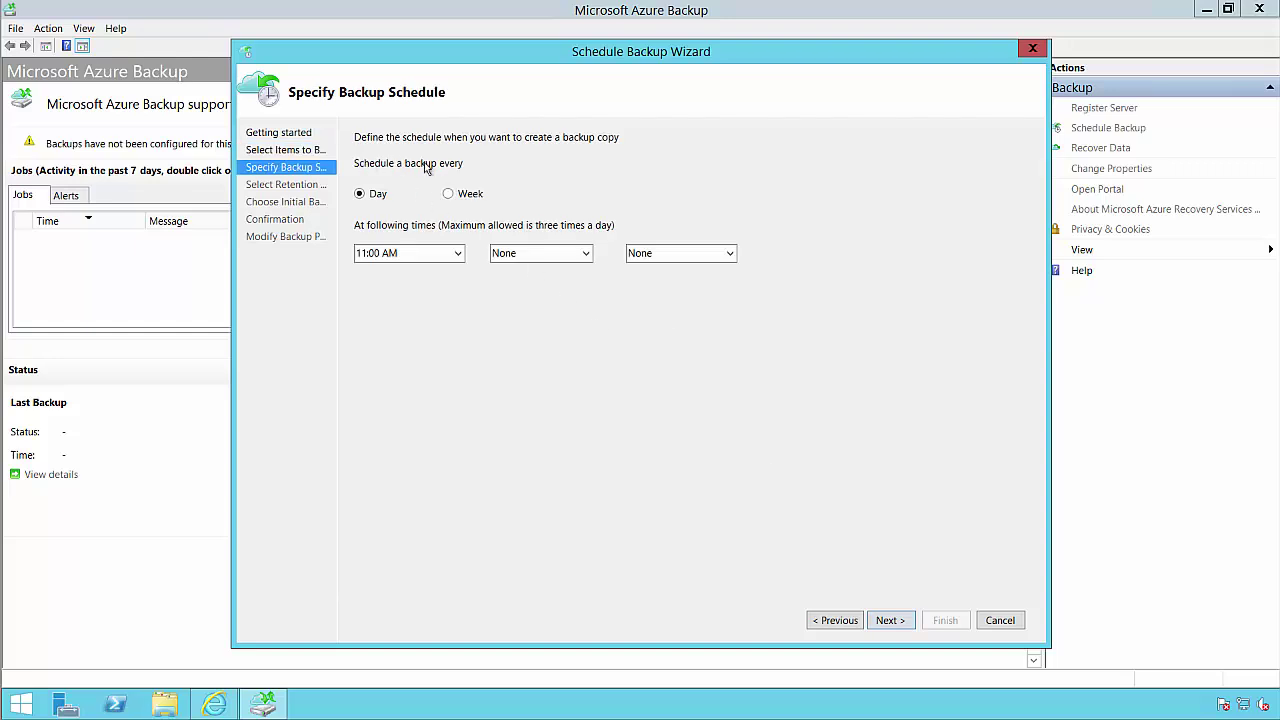
- Keep the daily 11:00 AM backup and add a second daily backup time at 11:00 PM
{"action": "left_click", "coordinate": [457, 255]}
{"action": "left_click", "coordinate": [457, 255]}
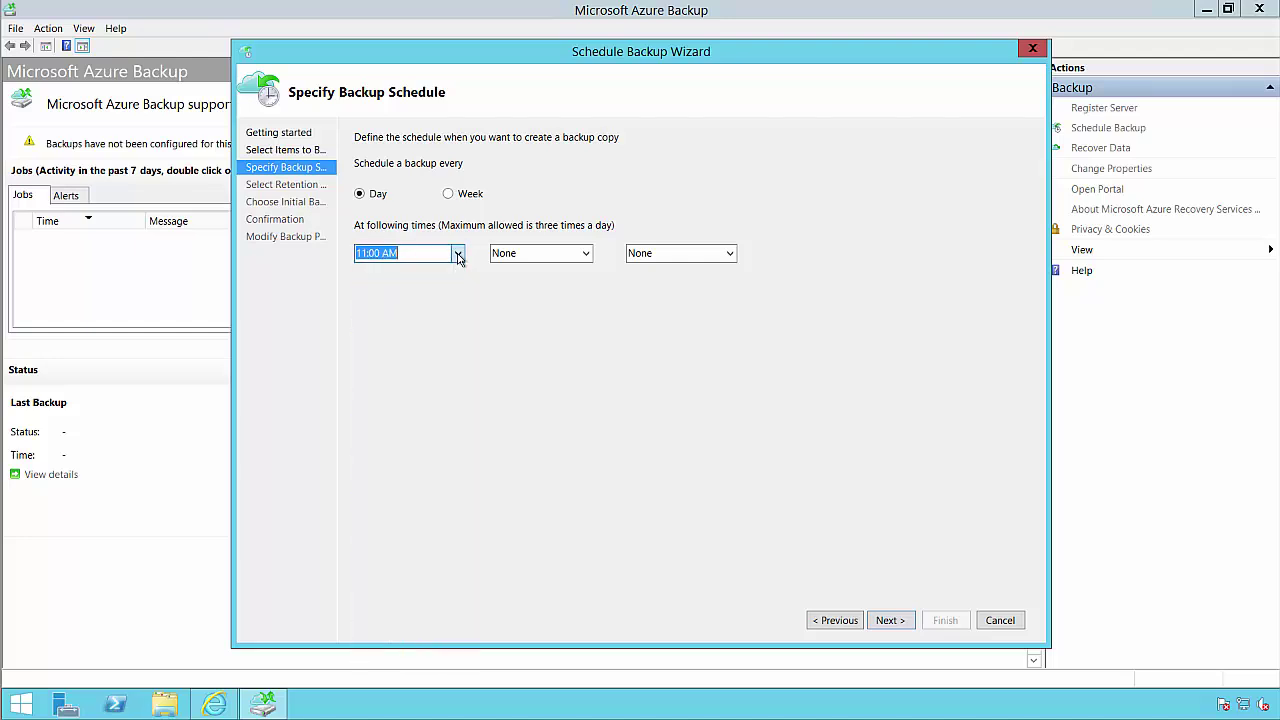
{"action": "left_click", "coordinate": [585, 253]}
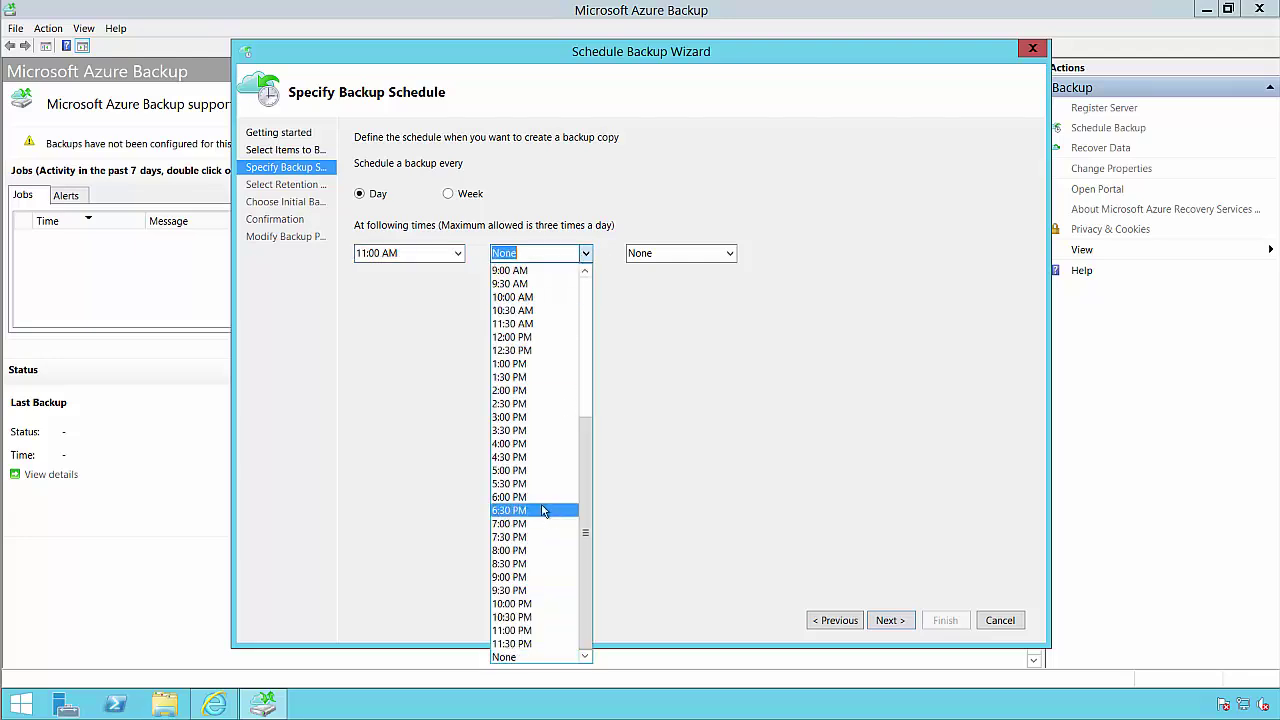
{"action": "left_click", "coordinate": [560, 514]}
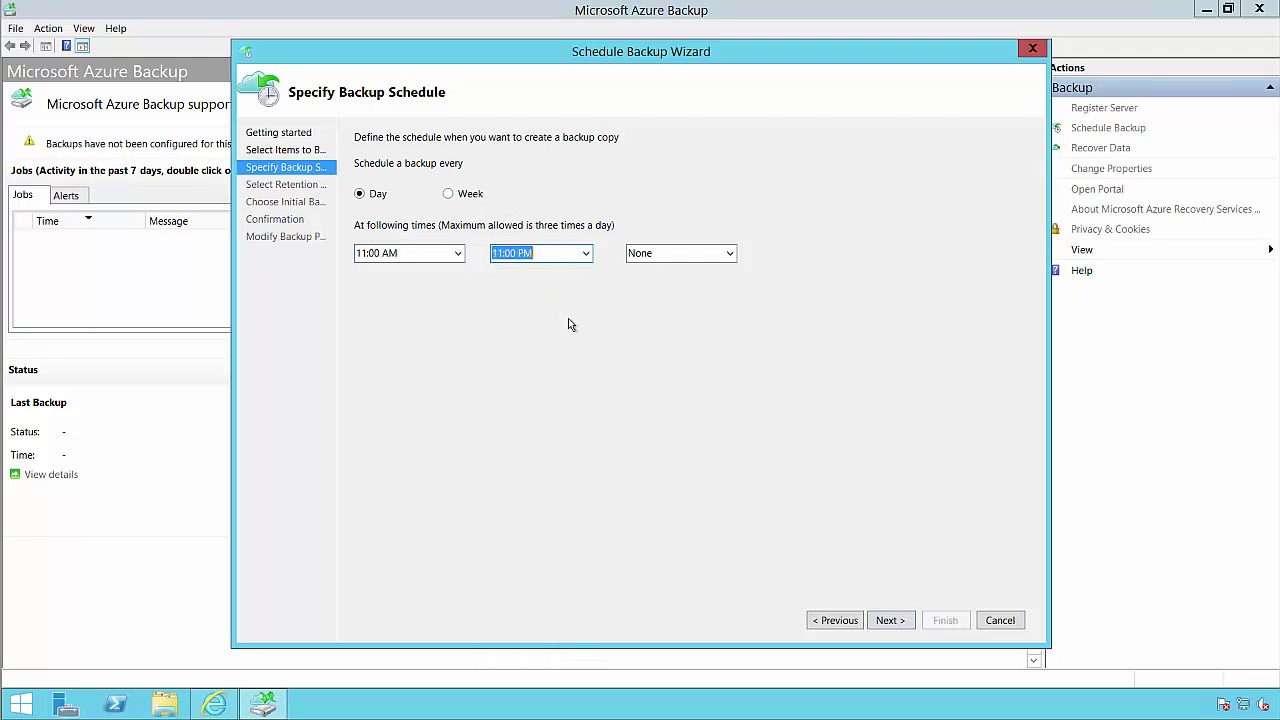
- Set the retention policy to 45 days for daily, 12 weeks for weekly and 12 months for monthly backup copies
{"action": "left_click", "coordinate": [890, 620]}
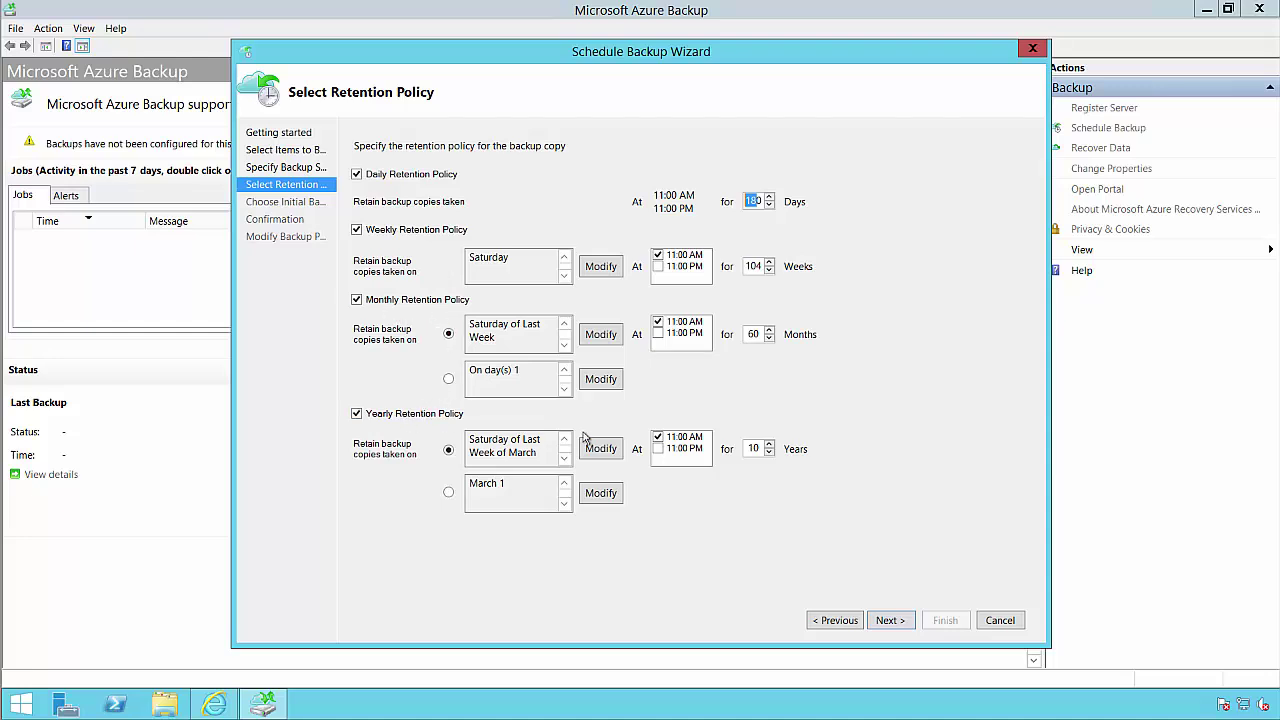
{"action": "left_click", "coordinate": [755, 201]}
{"action": "double_click", "coordinate": [755, 201]}
{"action": "type", "text": "45"}
{"action": "double_click", "coordinate": [756, 265]}
{"action": "type", "text": "12"}
{"action": "double_click", "coordinate": [755, 334]}
{"action": "type", "text": "12"}
- Switch the yearly retention to a fixed calendar date, set it to January 1 instead of March, and accept the retention policy
{"action": "left_click", "coordinate": [755, 449]}
{"action": "double_click", "coordinate": [755, 449]}
{"action": "left_click", "coordinate": [448, 492]}
{"action": "left_click", "coordinate": [601, 493]}
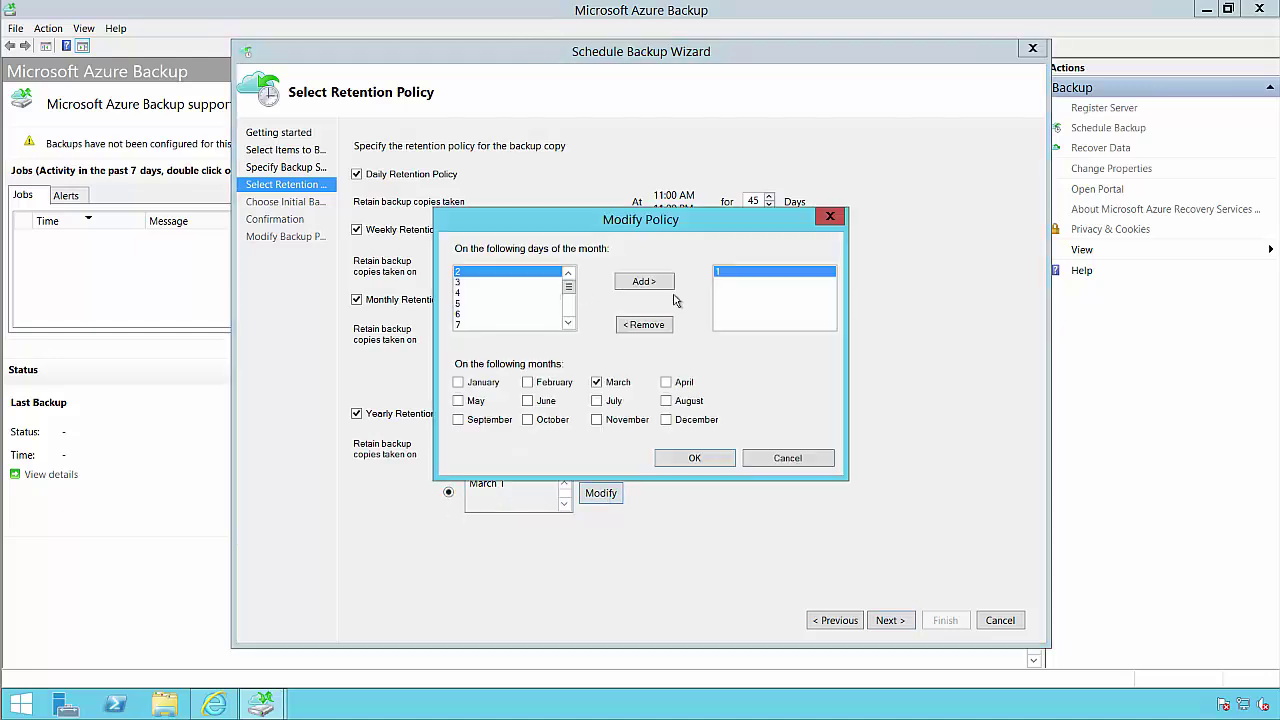
{"action": "left_click", "coordinate": [476, 384]}
{"action": "left_click", "coordinate": [597, 382]}
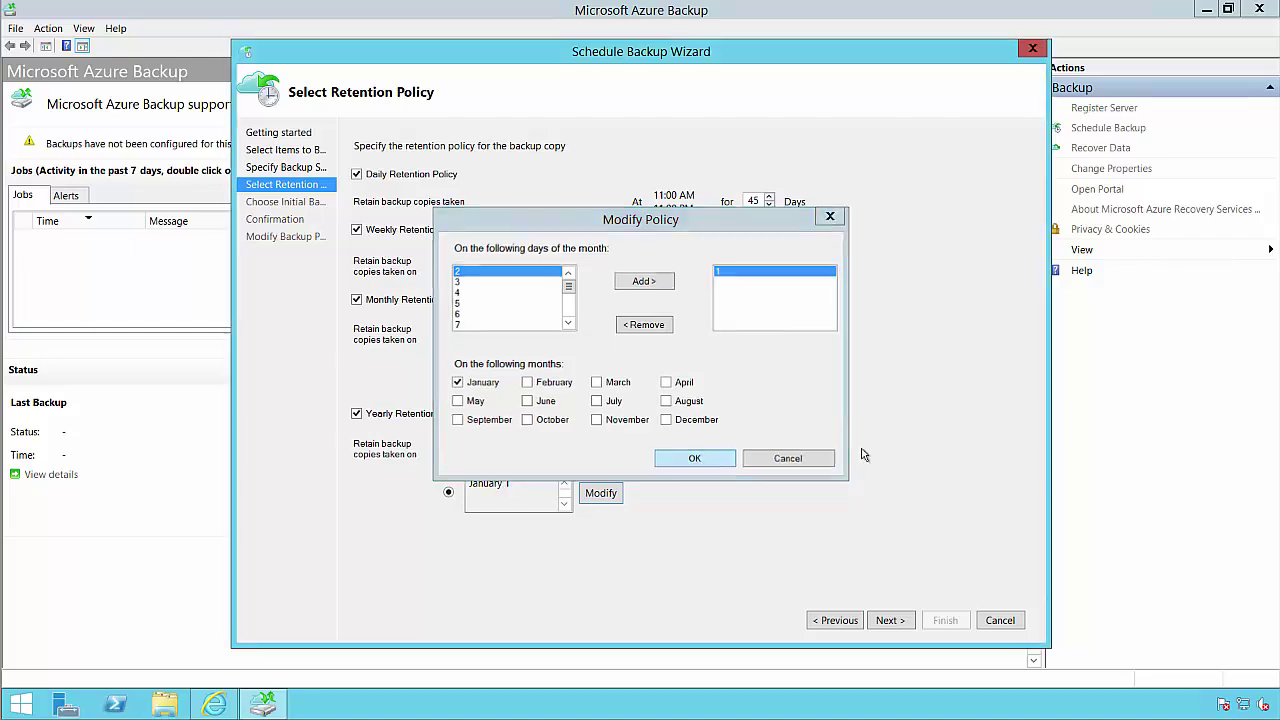
{"action": "key", "text": "Return"}
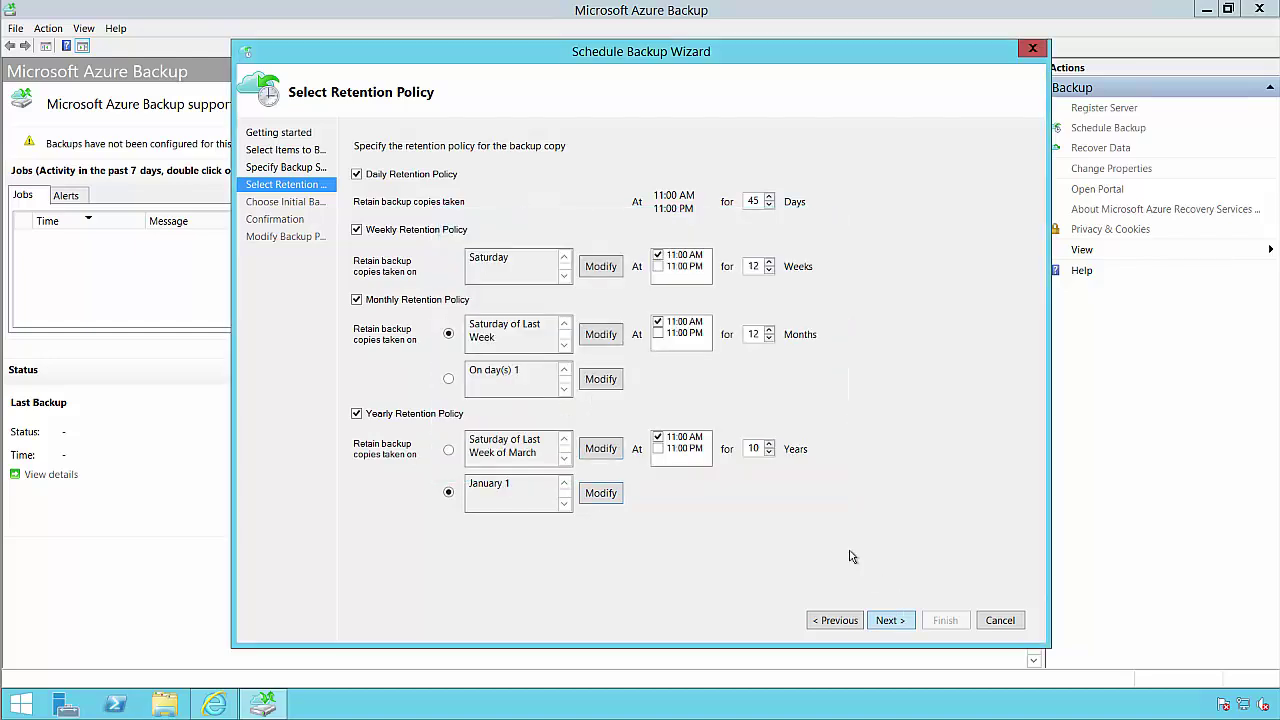
{"action": "key", "text": "Return"}
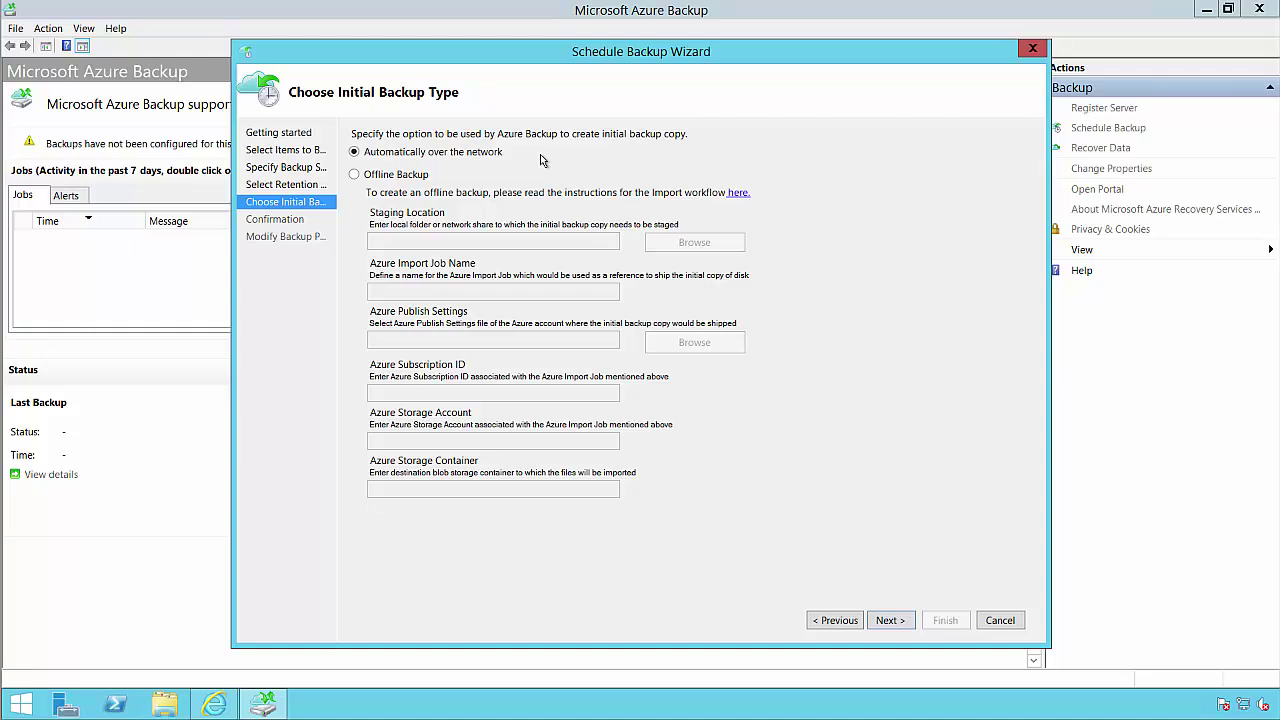
- Choose the initial backup automatically over the network, then create the backup schedule and close the wizard
{"action": "left_click", "coordinate": [419, 179]}
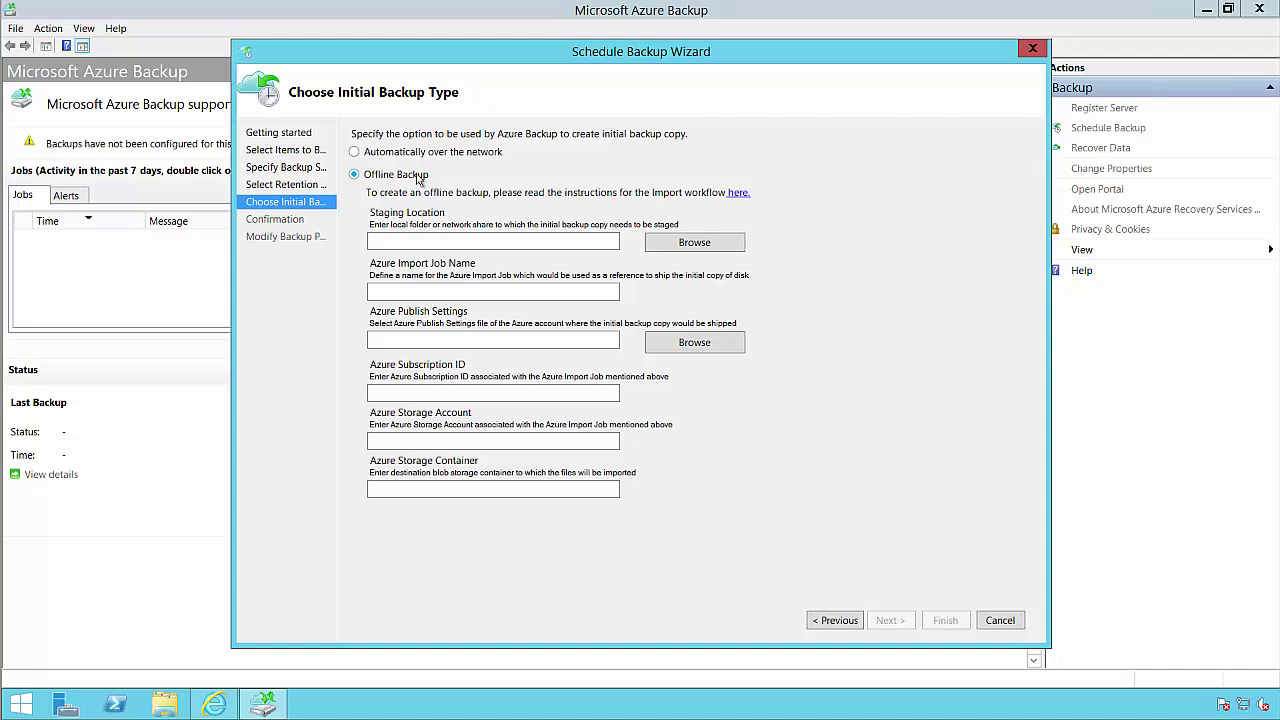
{"action": "left_click", "coordinate": [405, 155]}
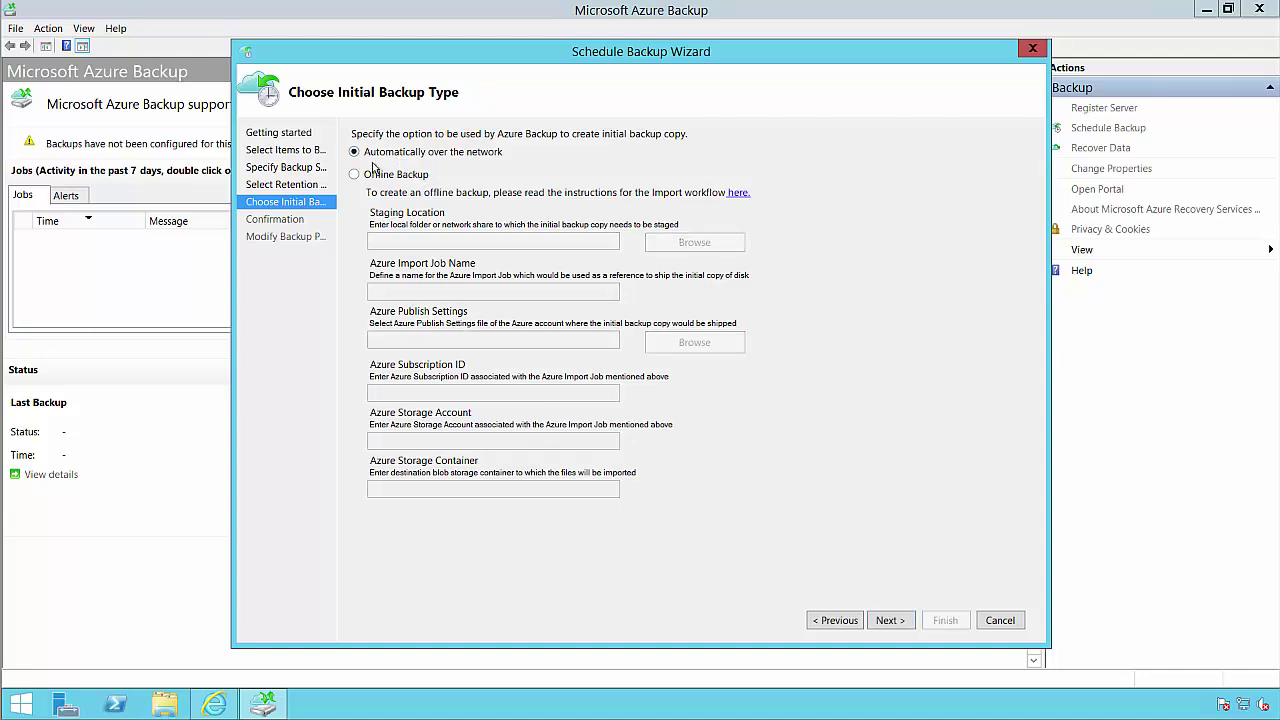
{"action": "left_click", "coordinate": [889, 620]}
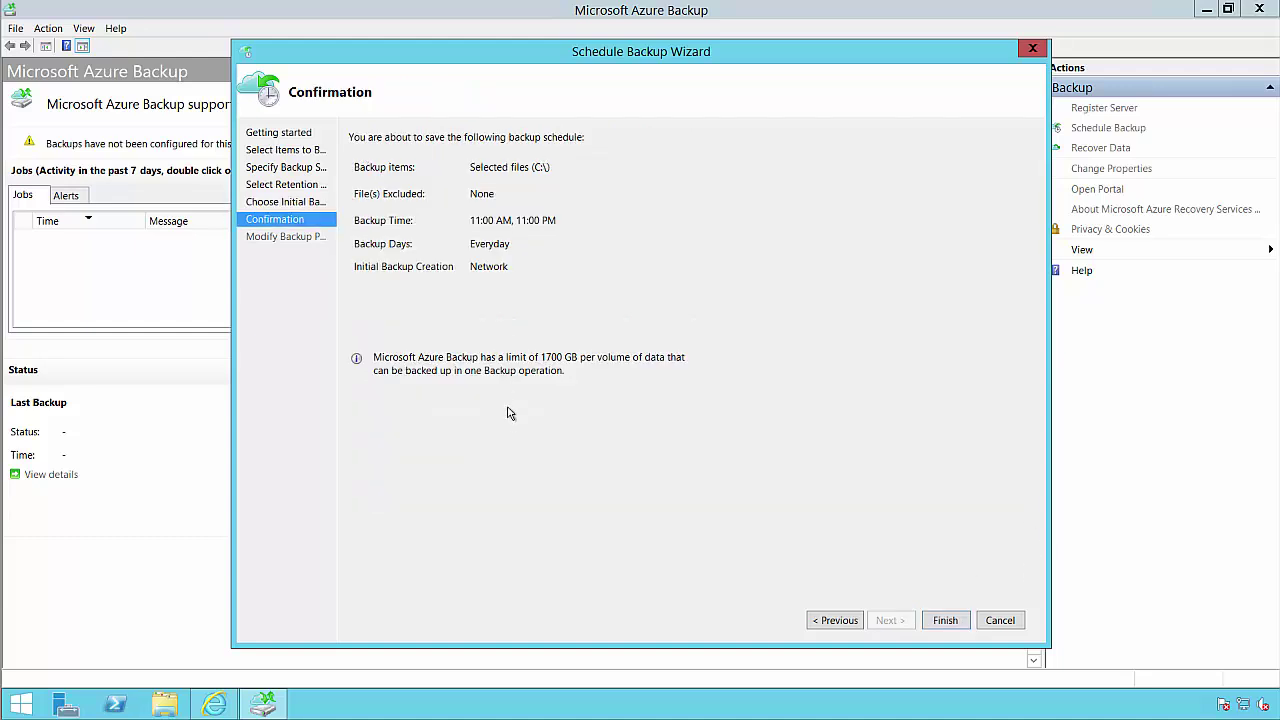
{"action": "left_click", "coordinate": [945, 620]}
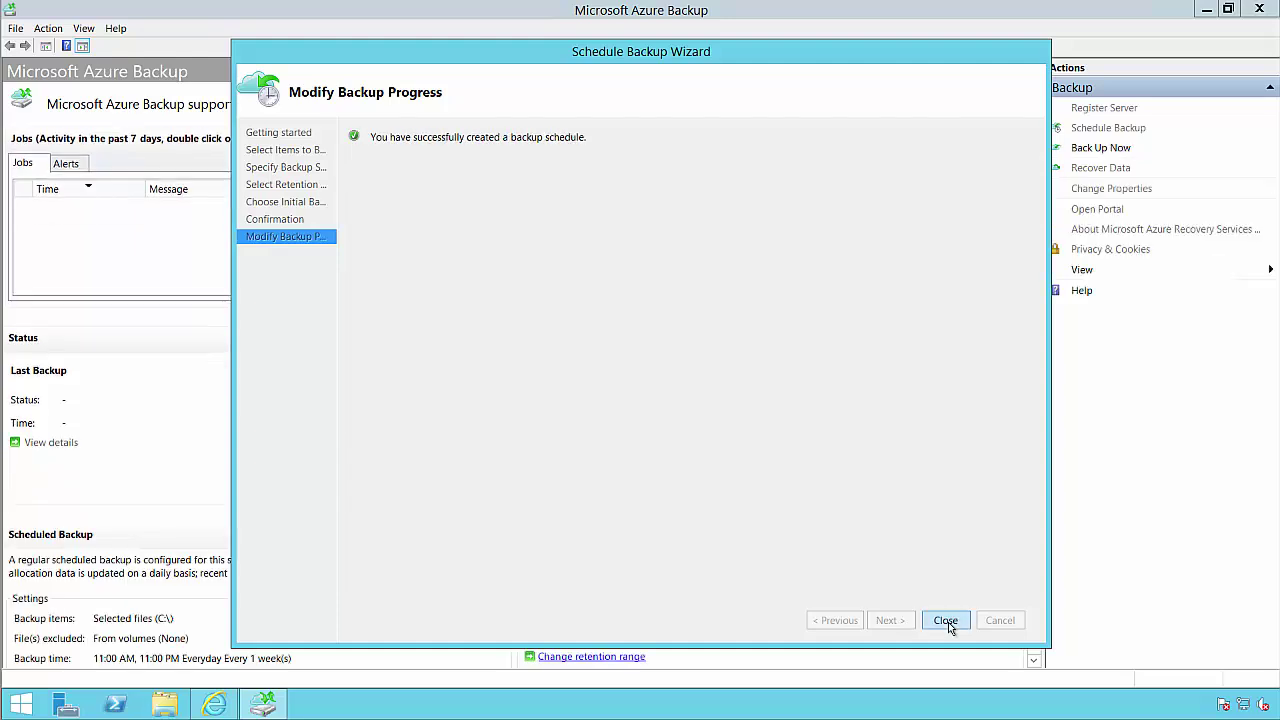
{"action": "left_click", "coordinate": [946, 621]}
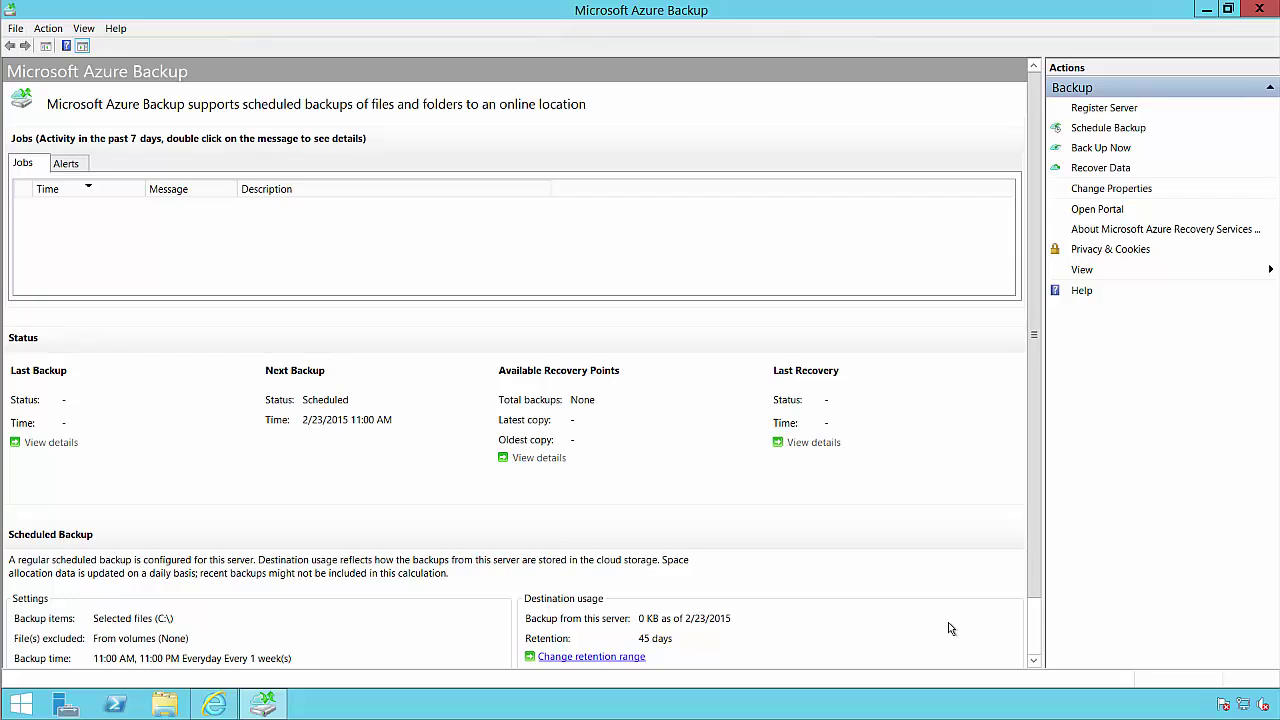
- Run an immediate backup of C:\DATA and close the wizard, leaving the job running in the background
{"action": "left_click", "coordinate": [1098, 149]}
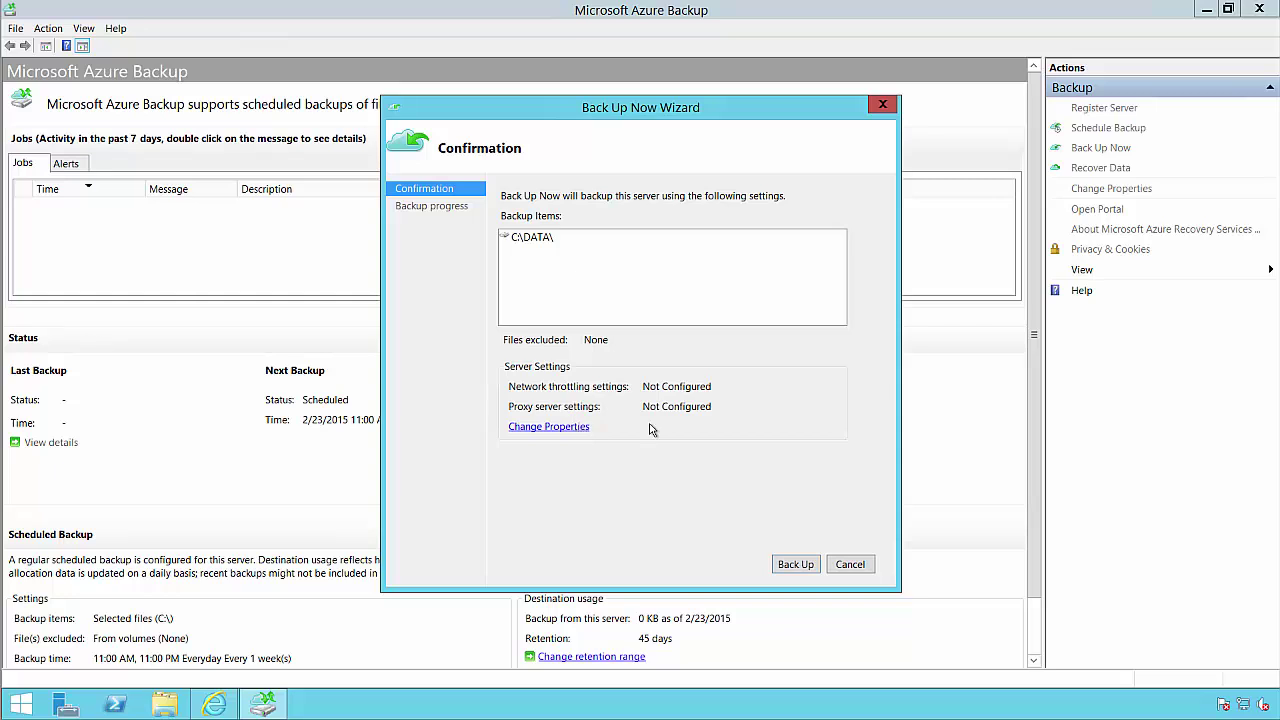
{"action": "left_click", "coordinate": [806, 565]}
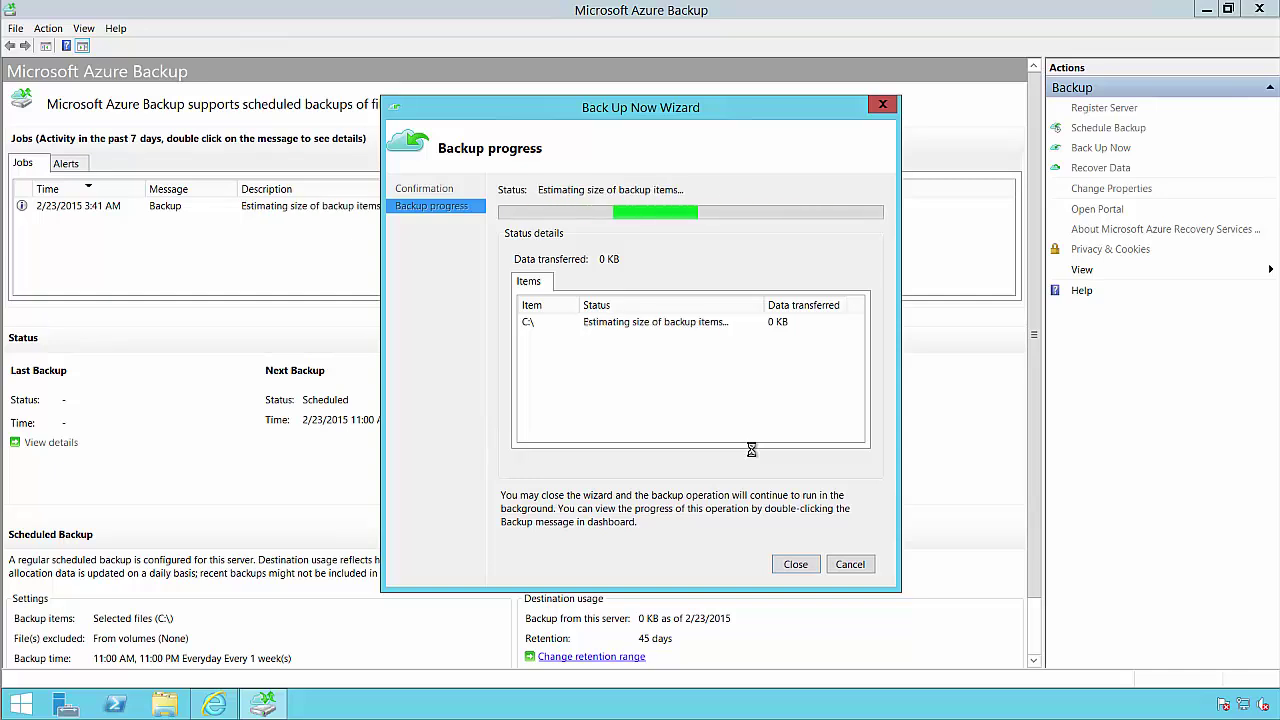
{"action": "left_click", "coordinate": [788, 566]}
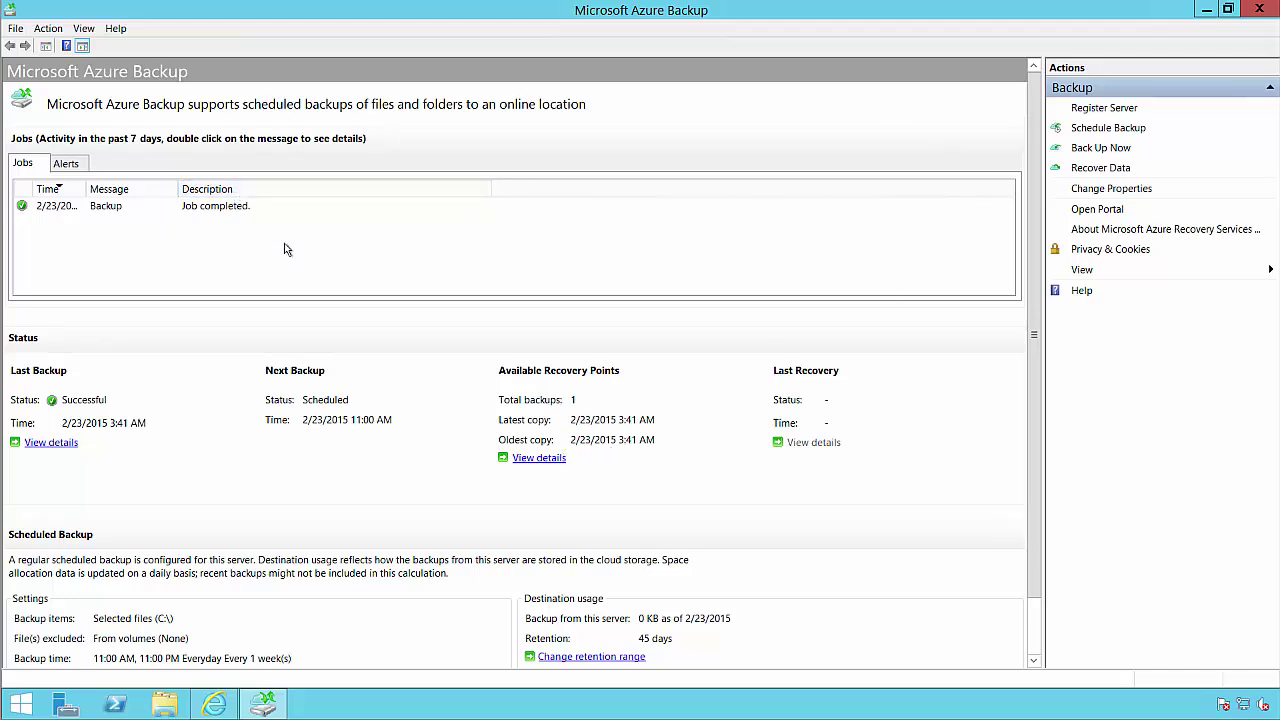
- Start a second on-demand backup of C:\DATA and dismiss its progress window
{"action": "left_click", "coordinate": [1100, 147]}
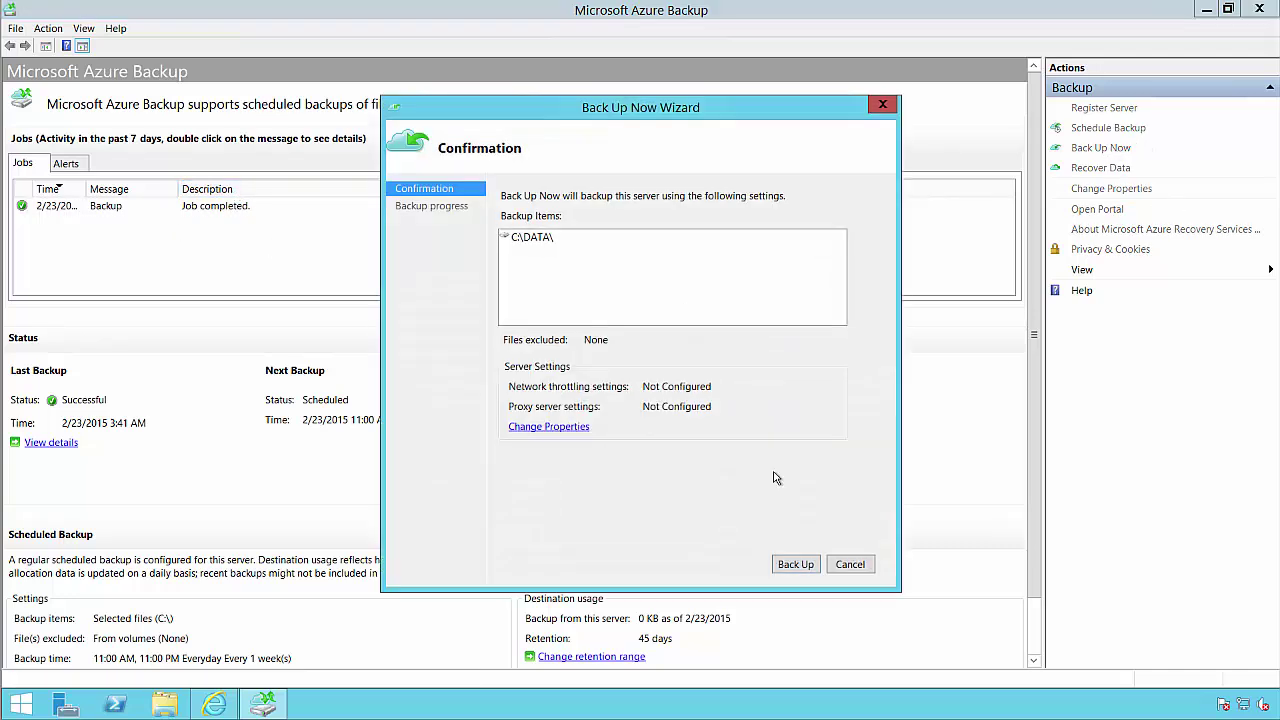
{"action": "left_click", "coordinate": [797, 564]}
{"action": "left_click", "coordinate": [797, 564]}
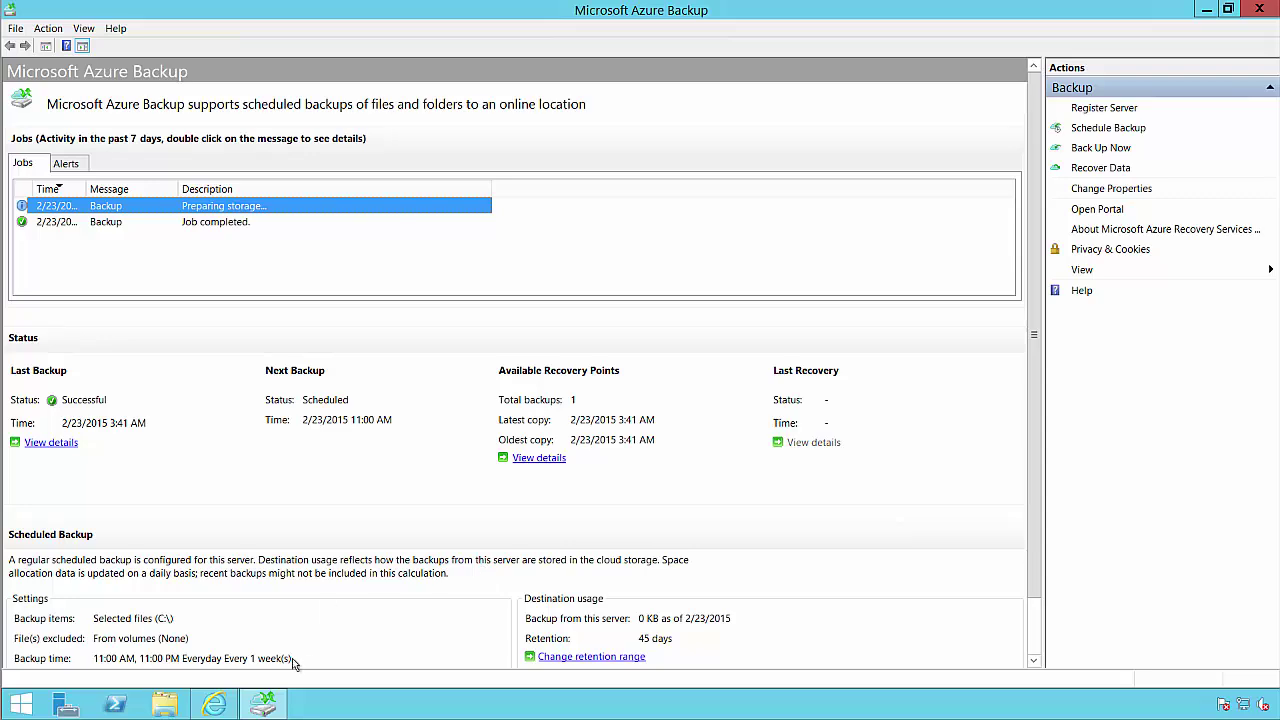
- Switch to the Azure portal in Internet Explorer, review the azure5min vault's dashboard, protected items and servers, and dismiss the download notification
{"action": "left_click", "coordinate": [214, 705]}
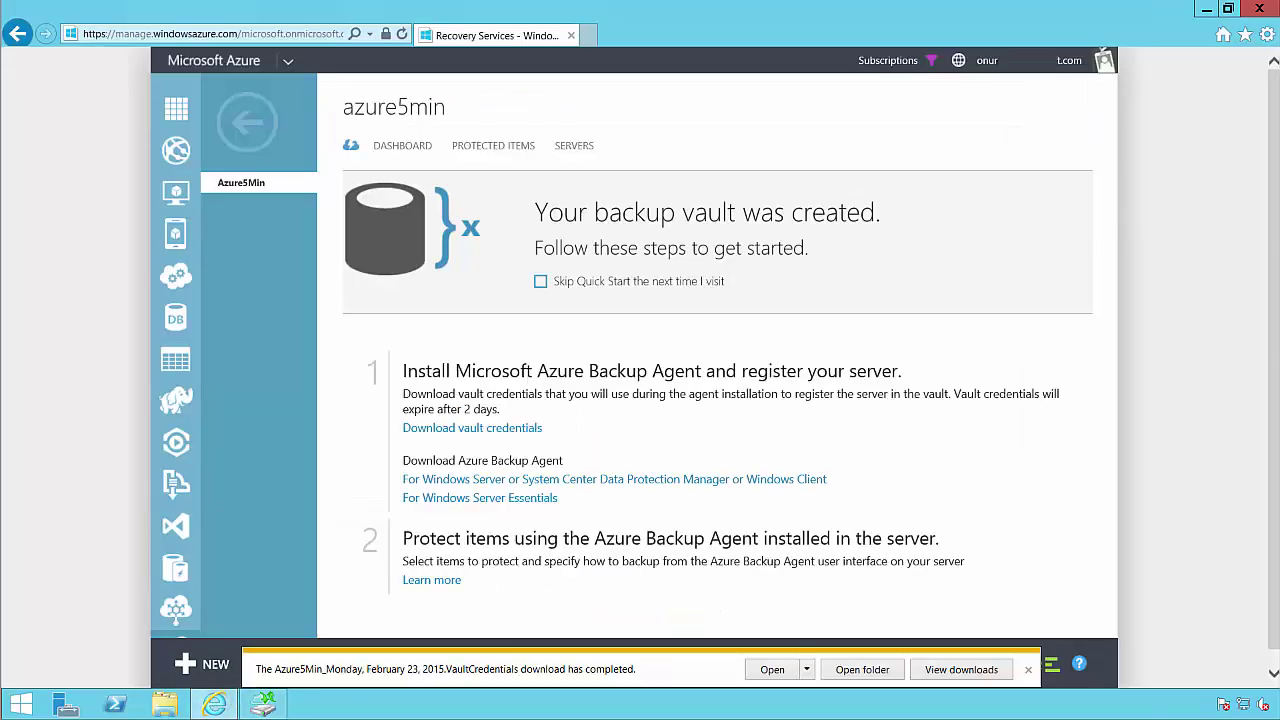
{"action": "left_click", "coordinate": [405, 147]}
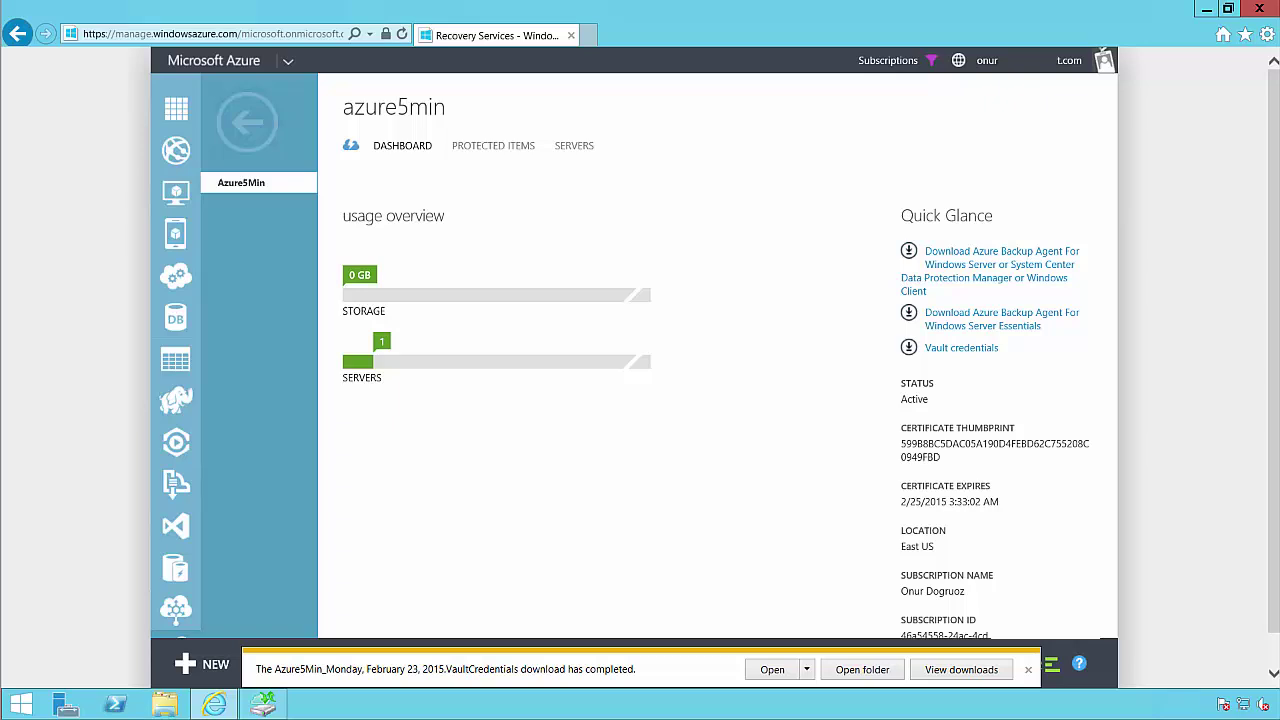
{"action": "left_click", "coordinate": [490, 146]}
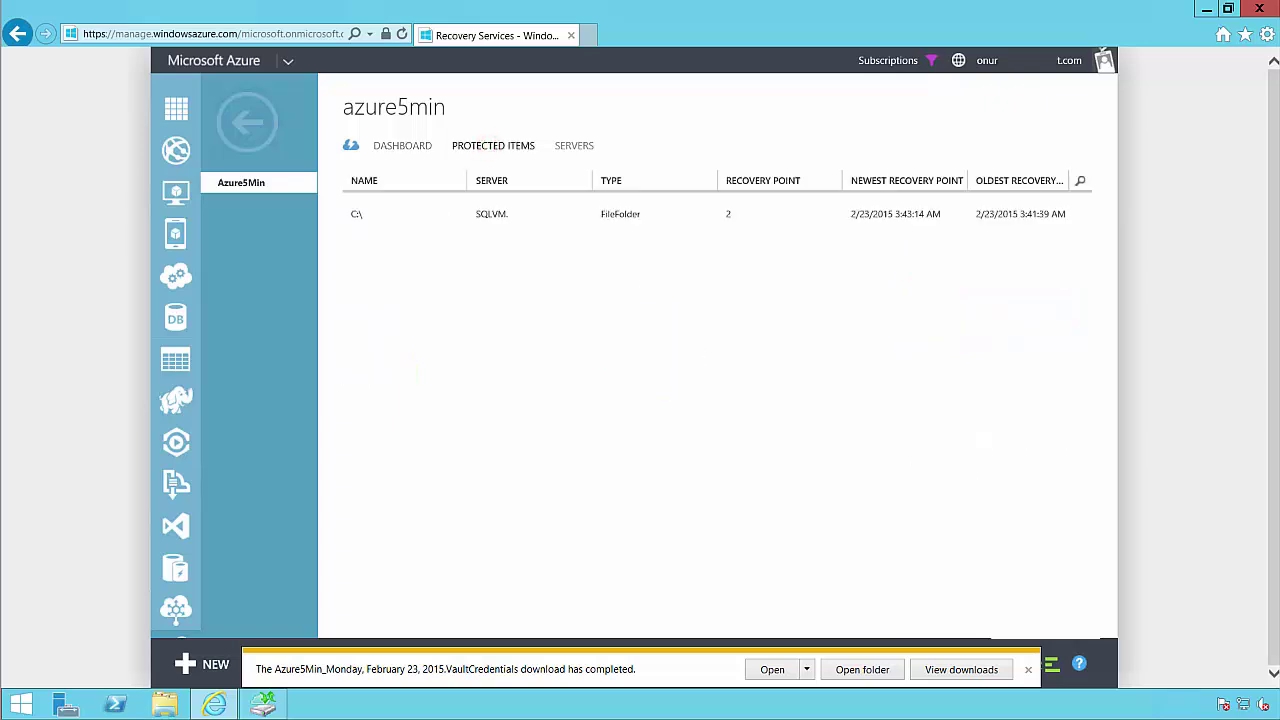
{"action": "double_click", "coordinate": [502, 214]}
{"action": "left_click", "coordinate": [352, 203]}
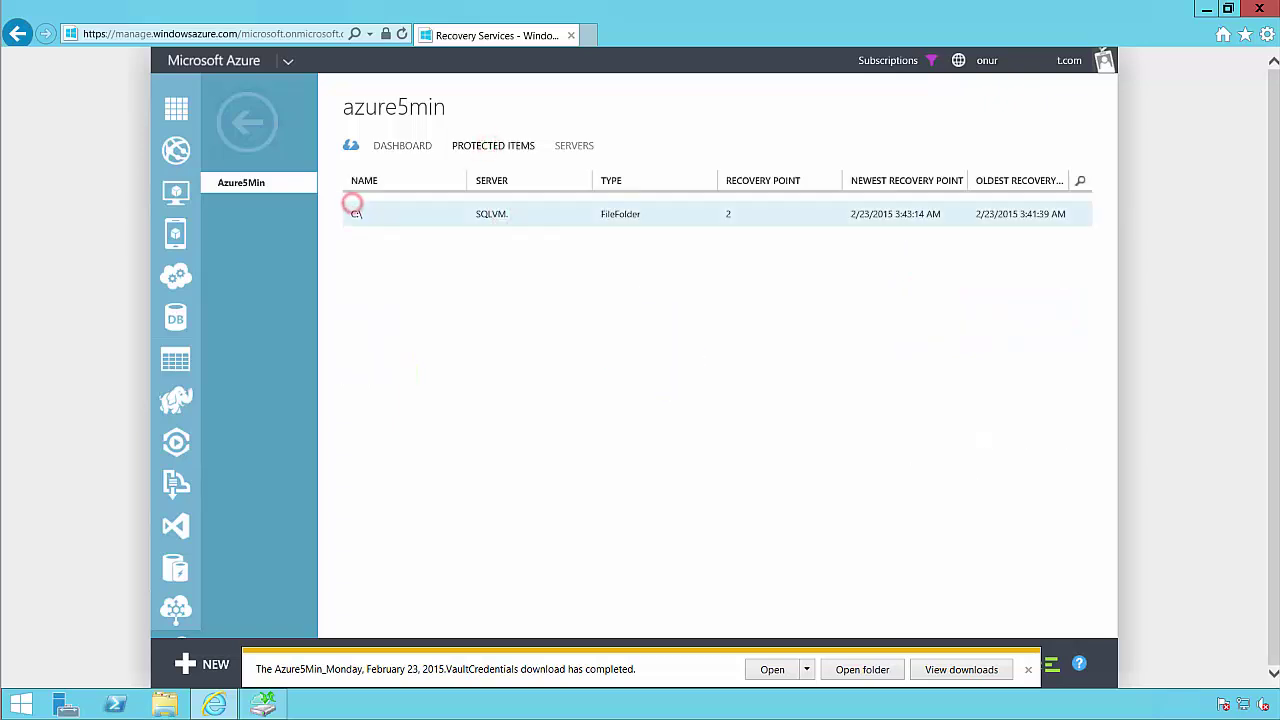
{"action": "left_click", "coordinate": [570, 145]}
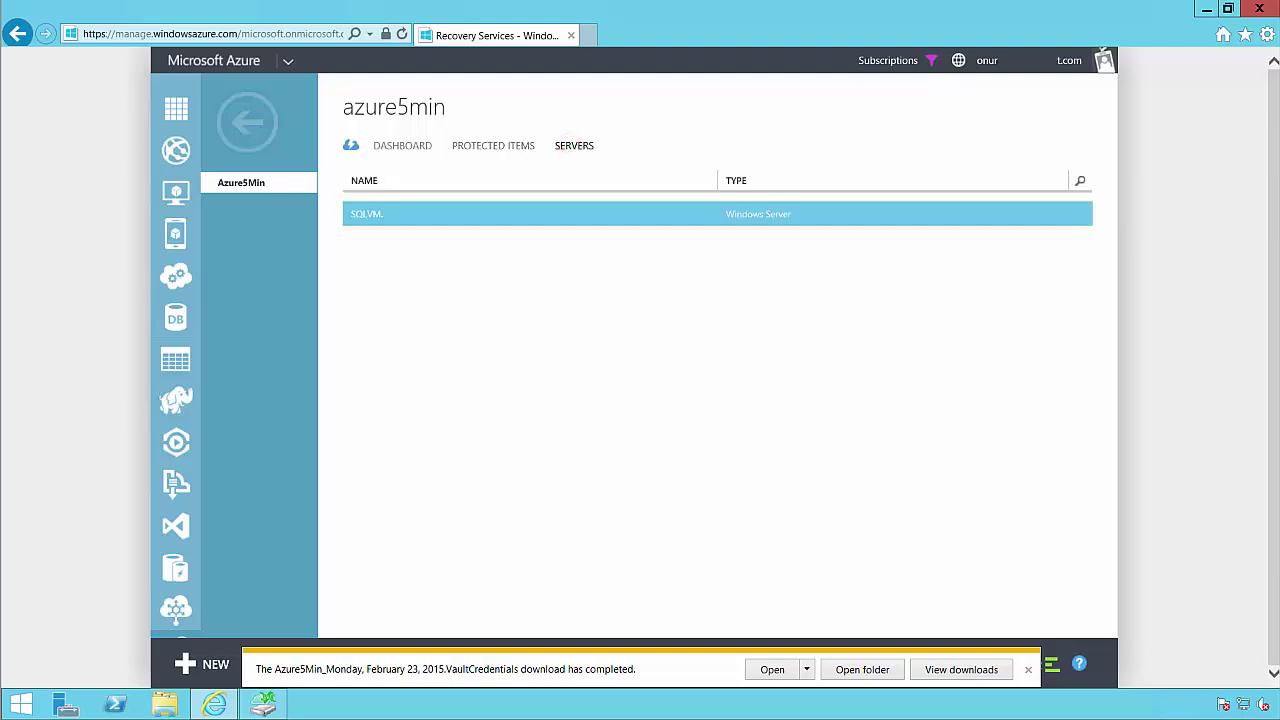
{"action": "left_click", "coordinate": [1027, 669]}
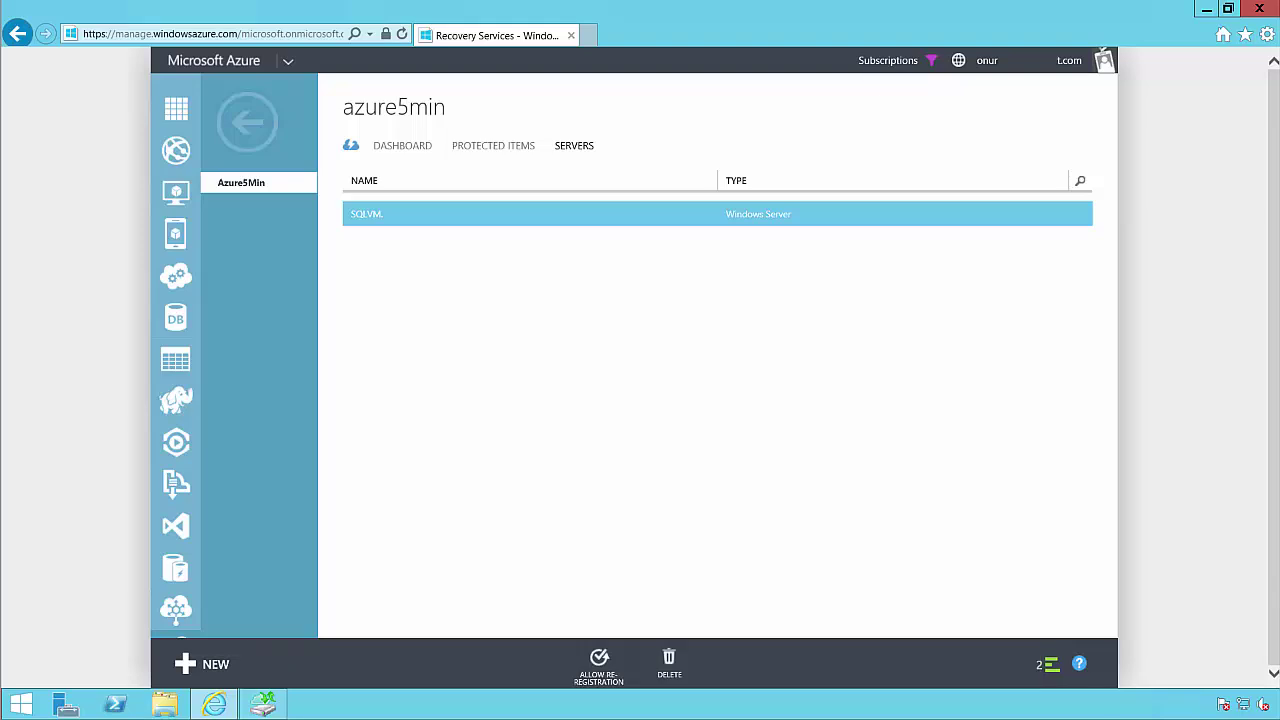